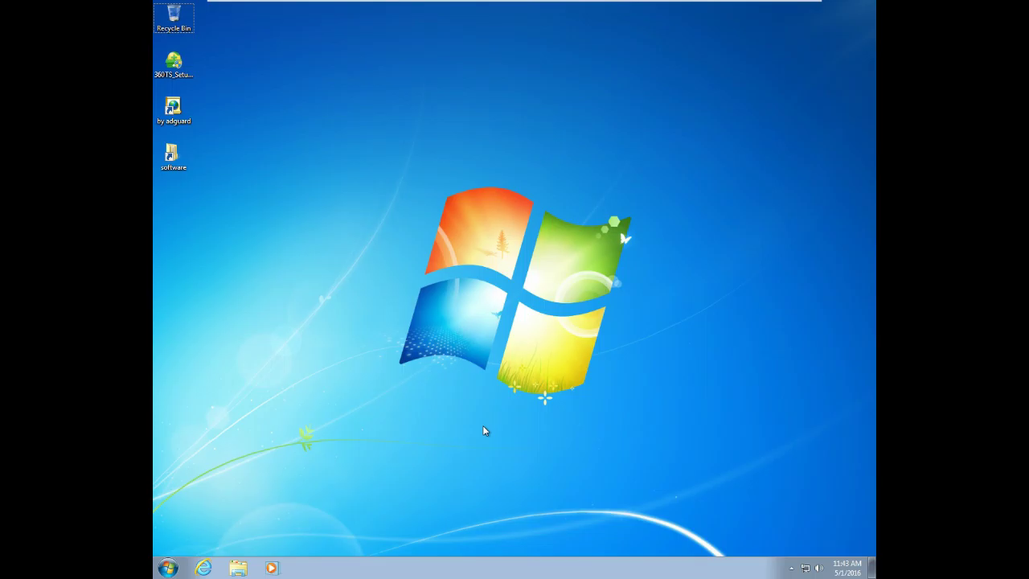
Launch WordPad from Run with a blank document and maximize its window.
{"action": "type", "text": "w"}
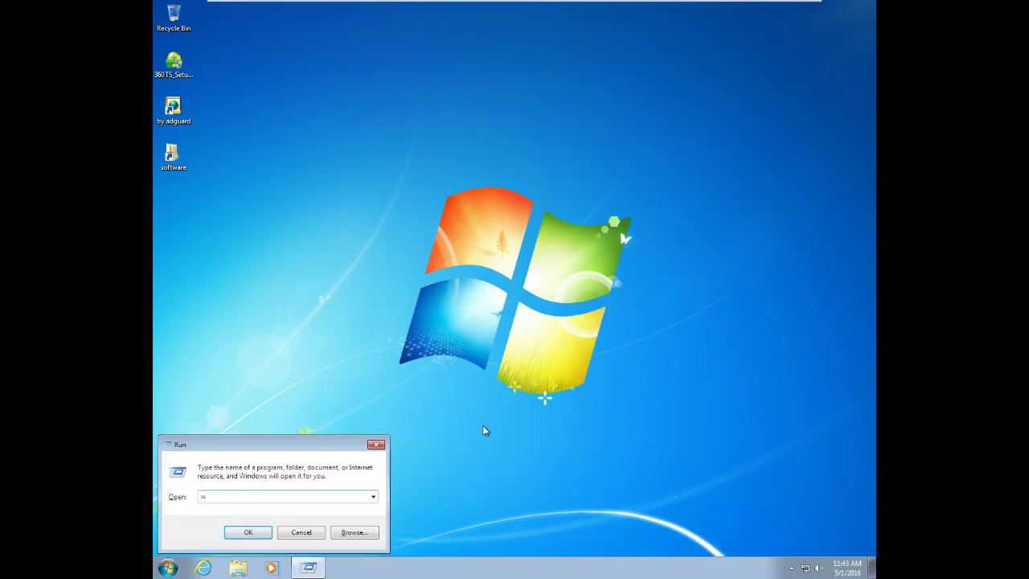
{"action": "type", "text": "ordpad"}
{"action": "key", "text": "Return"}
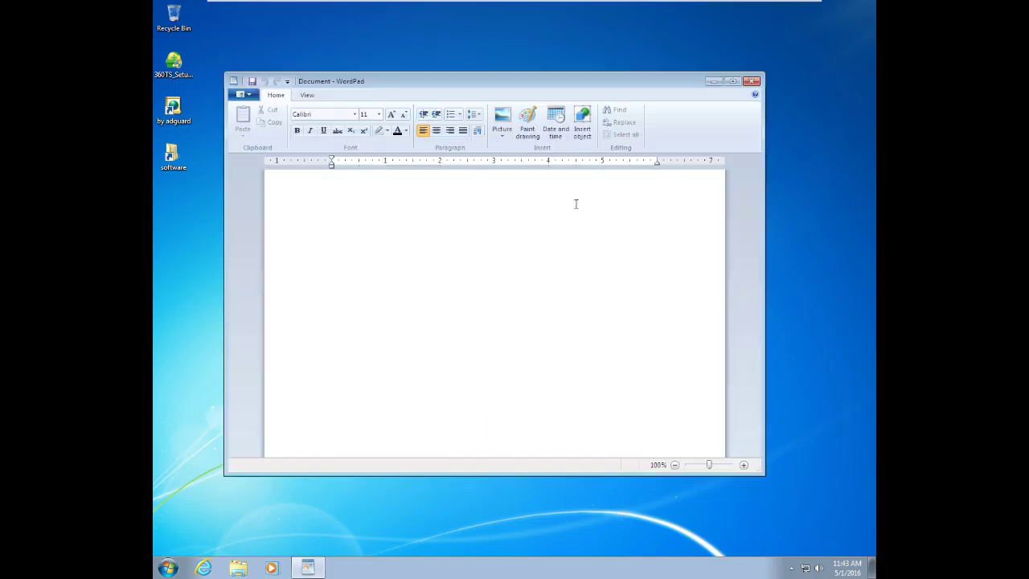
{"action": "left_click", "coordinate": [733, 81]}
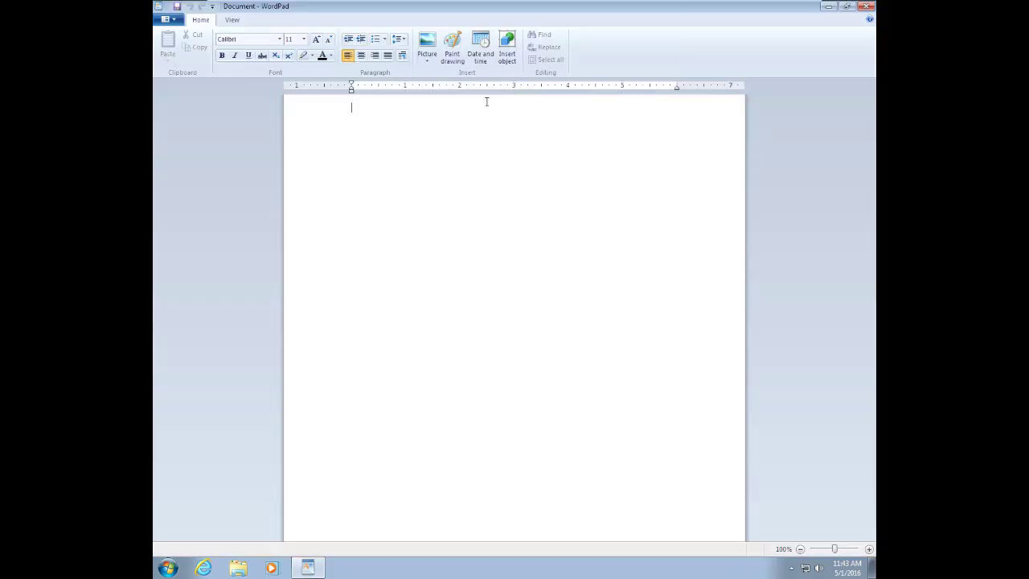
Set the font size to 20 and begin typing 'in this i will tell about account lockout'.
{"action": "left_click", "coordinate": [303, 39]}
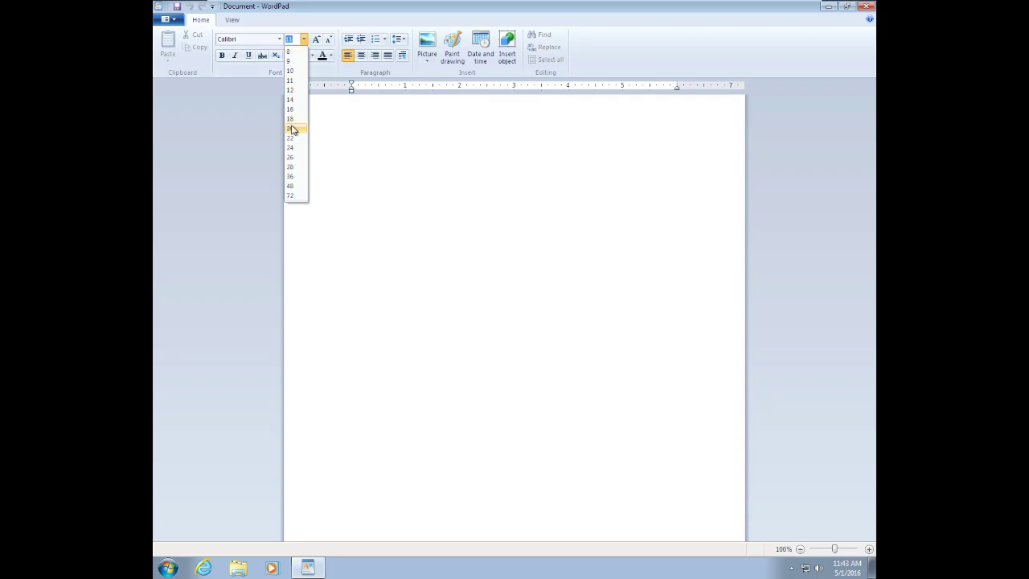
{"action": "left_click", "coordinate": [293, 129]}
{"action": "type", "text": "i"}
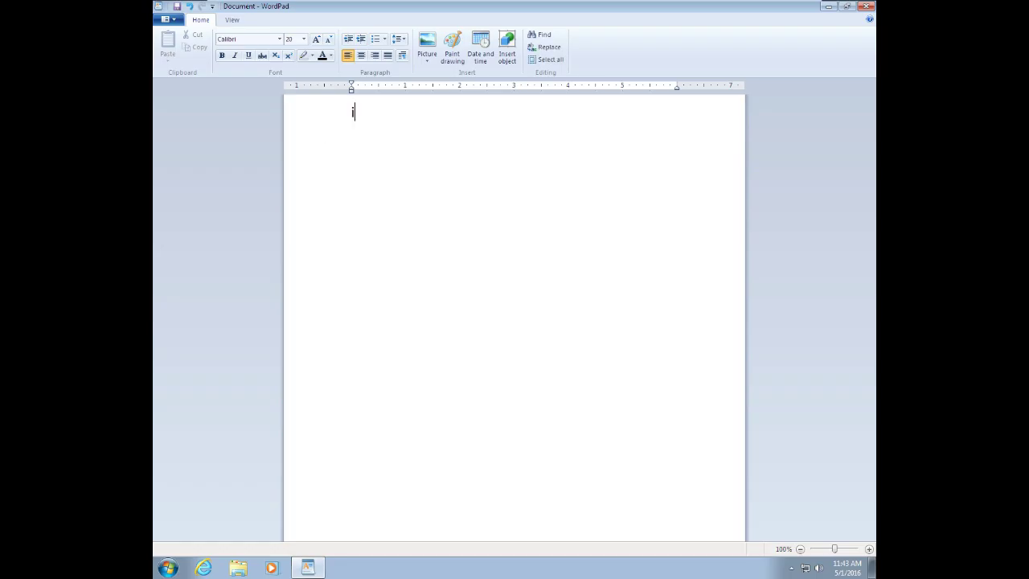
{"action": "type", "text": "n this i will tell about account"}
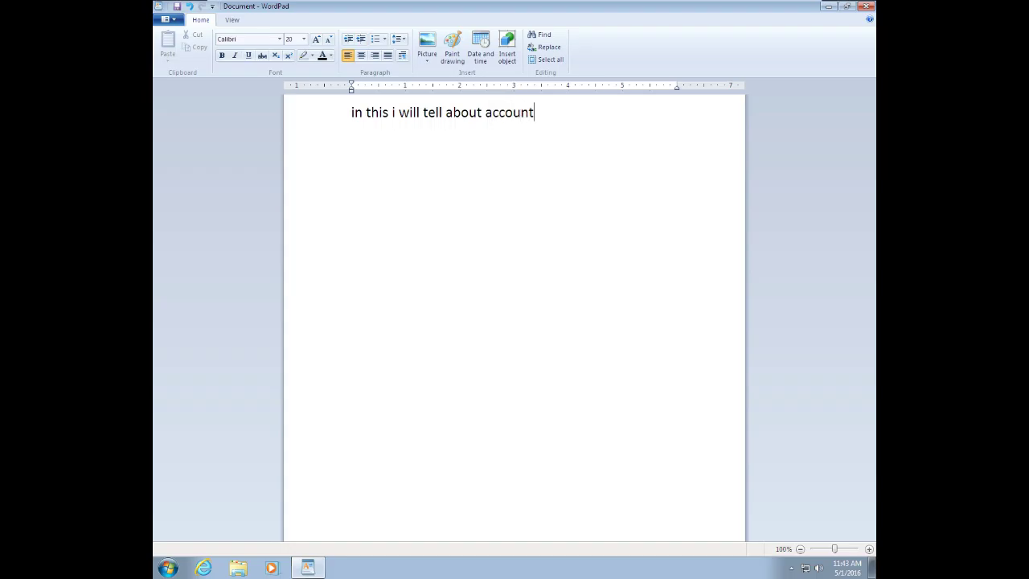
{"action": "type", "text": " lockout o"}
Finish the intro: 'account lockout policies with the help of group policy under administrator account only.'.
{"action": "key", "text": "BackSpace"}
{"action": "type", "text": "poli"}
{"action": "type", "text": "si"}
{"action": "key", "text": "BackSpace"}
{"action": "key", "text": "BackSpace"}
{"action": "type", "text": "cies "}
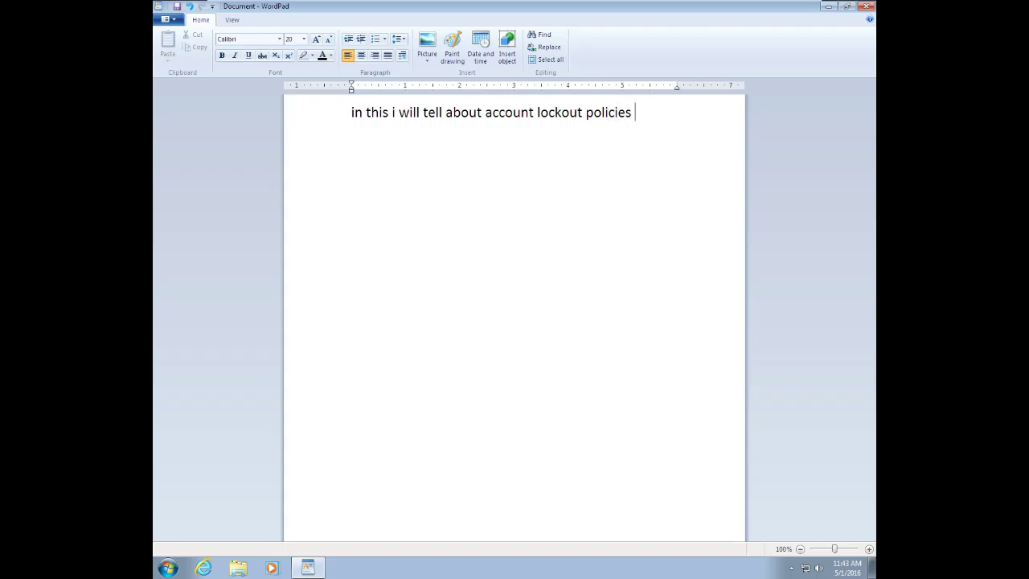
{"action": "type", "text": "with te"}
{"action": "key", "text": "BackSpace"}
{"action": "type", "text": "he hel"}
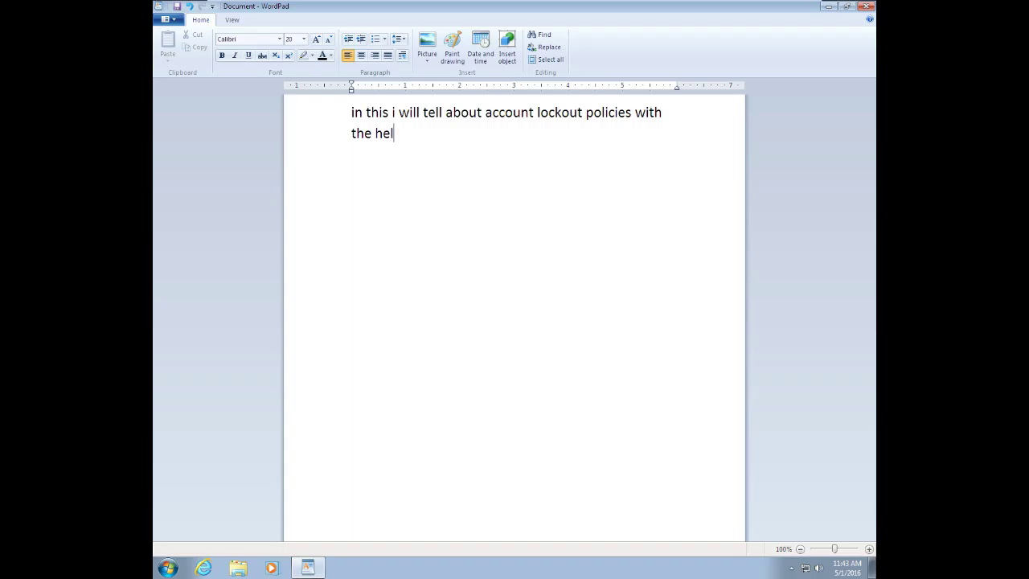
{"action": "type", "text": "p of group policy "}
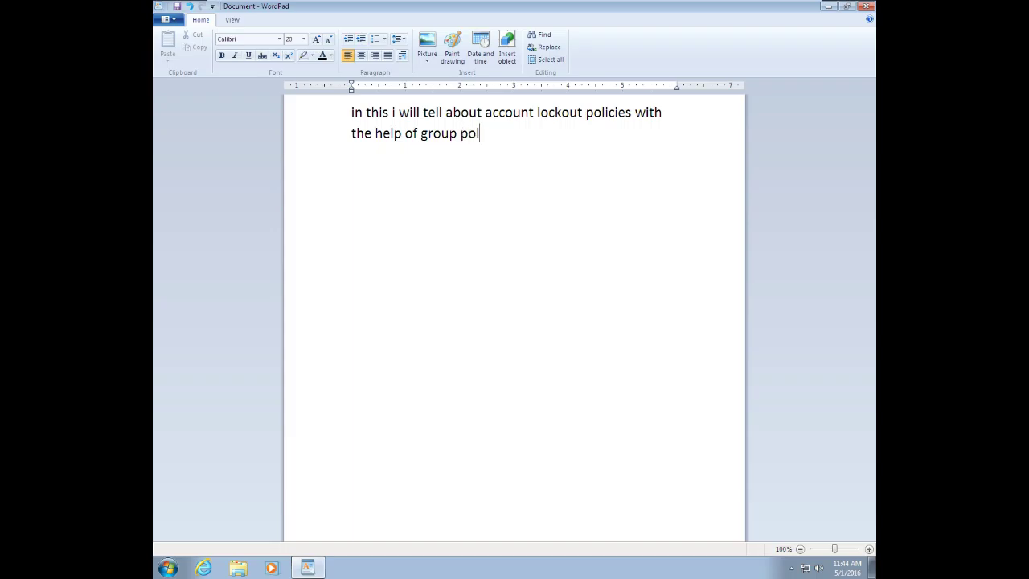
{"action": "type", "text": "under adminis"}
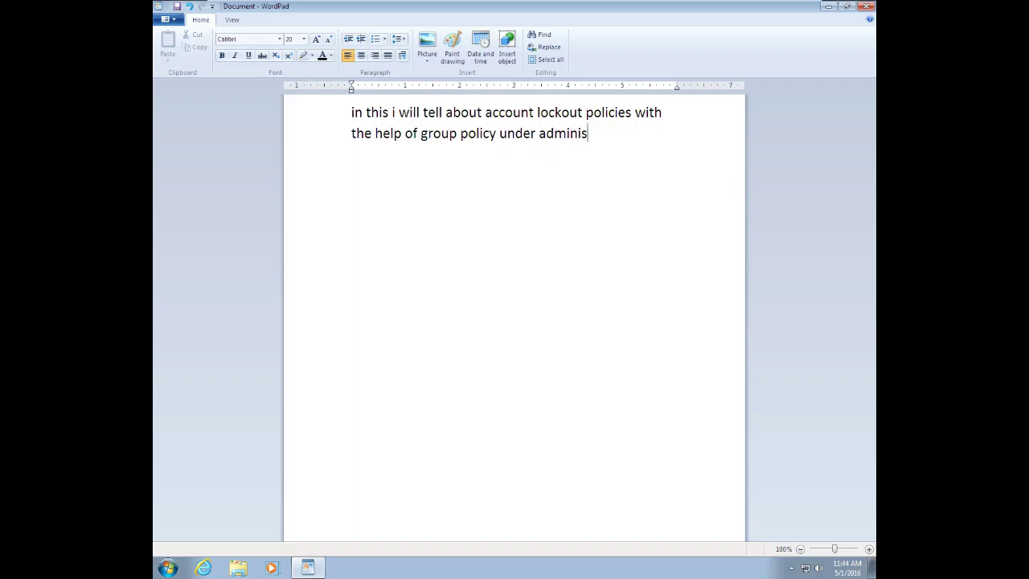
{"action": "type", "text": "trator account o"}
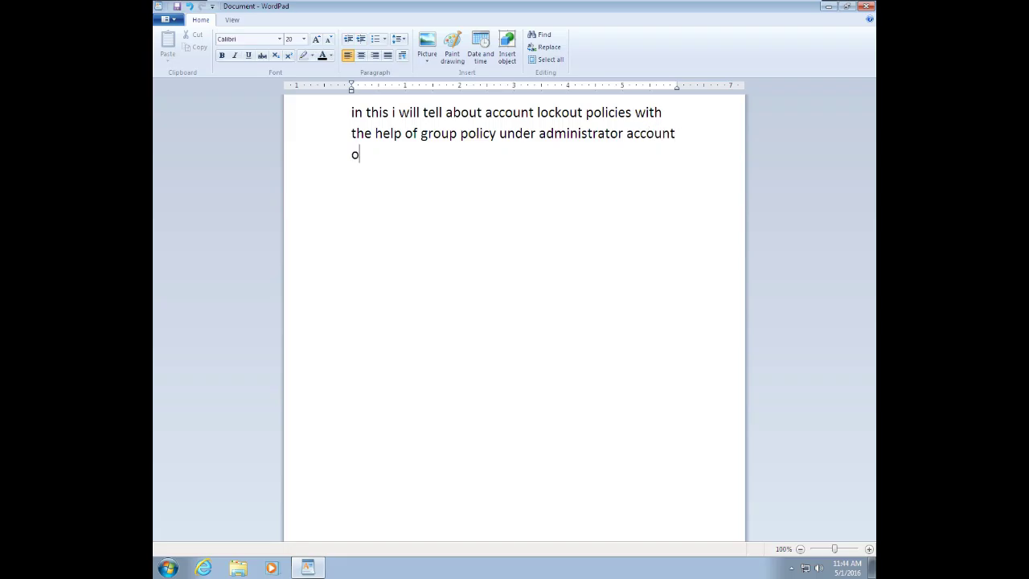
{"action": "type", "text": "nly."}
Add a new paragraph: 'this does provide lockout of account after certain wrong entry of password...'.
{"action": "key", "text": "Return"}
{"action": "type", "text": "this does provi"}
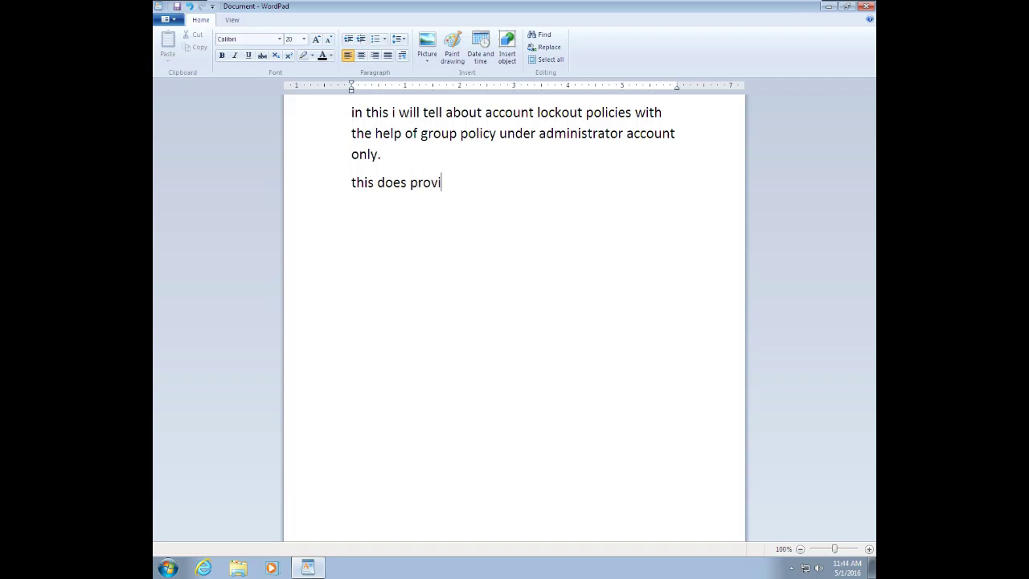
{"action": "type", "text": "de lockout of "}
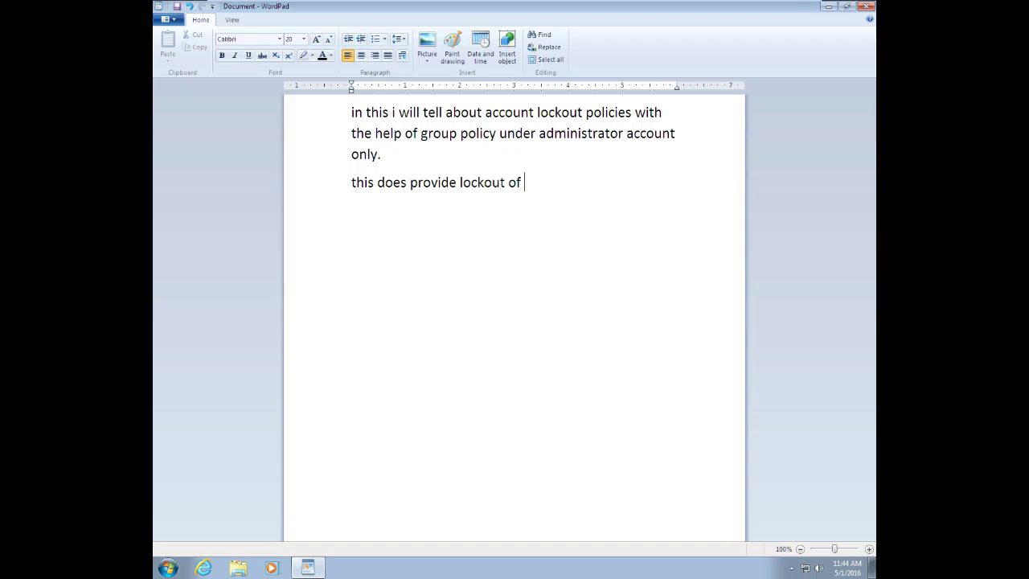
{"action": "type", "text": "account afte"}
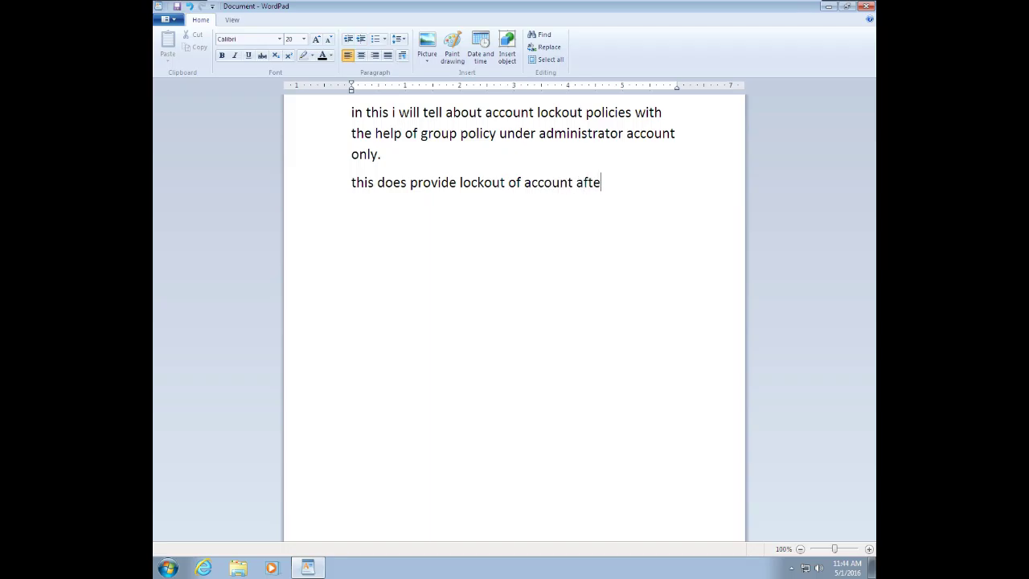
{"action": "type", "text": "r certain wrong entr"}
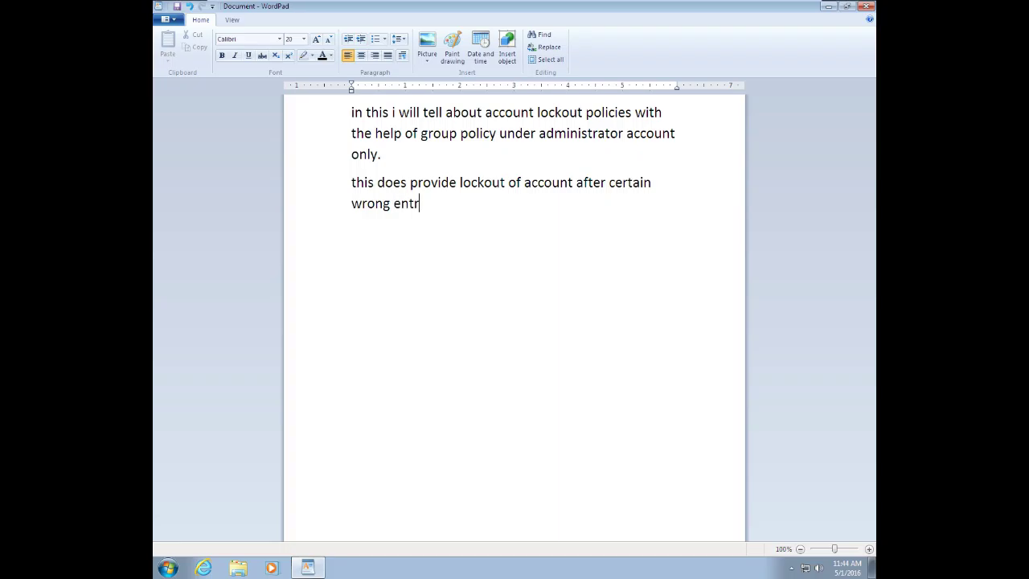
{"action": "type", "text": "y of password "}
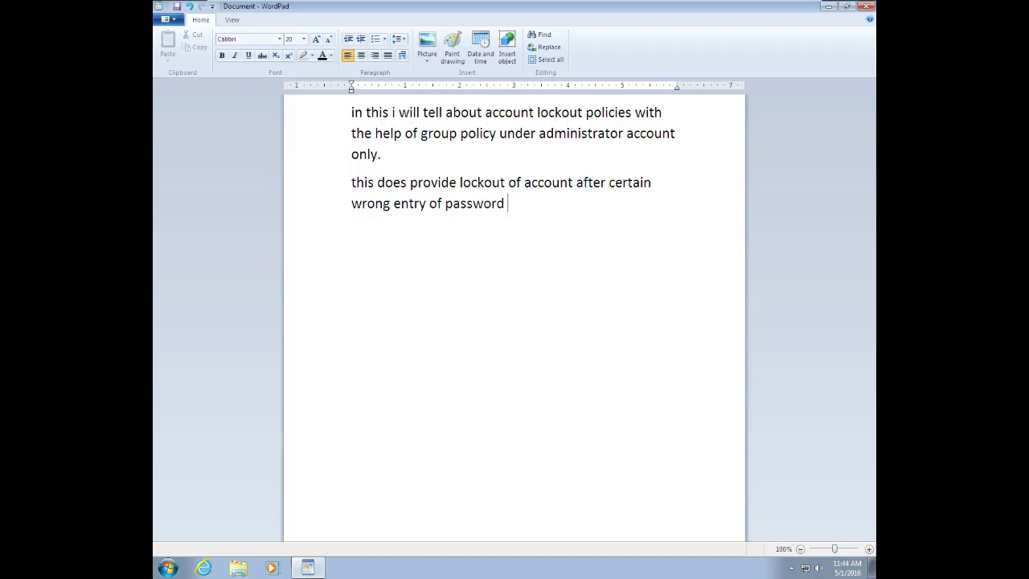
{"action": "type", "text": "for certain peri"}
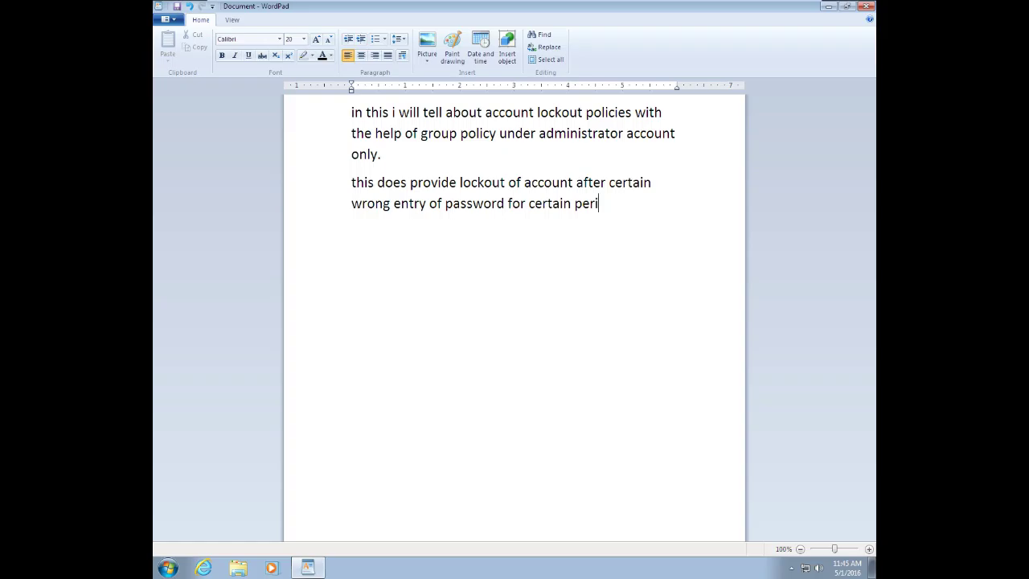
{"action": "type", "text": "od of time."}
Run gpedit.msc from the Run box to launch the Group Policy editor.
{"action": "key", "text": "super+r"}
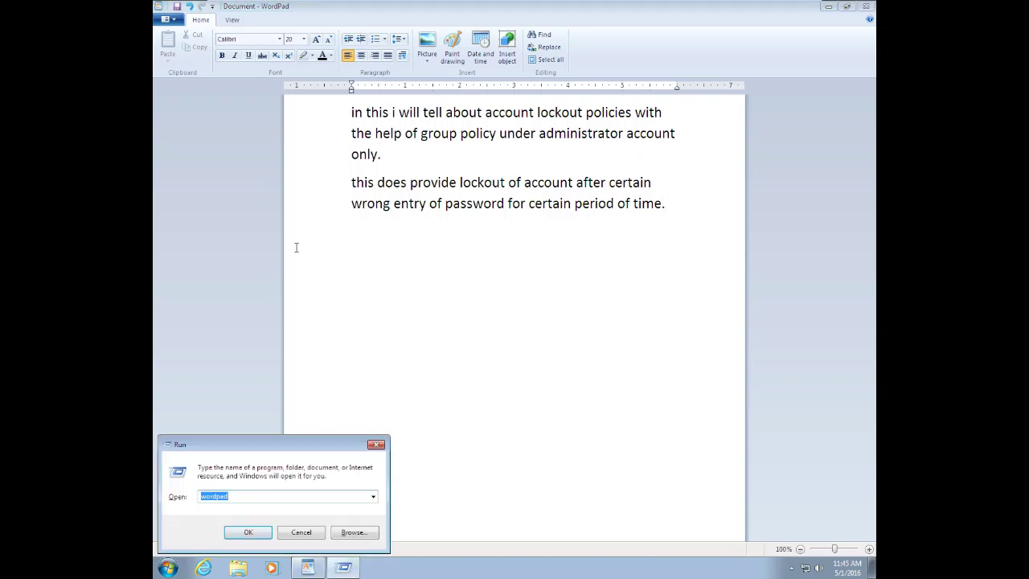
{"action": "type", "text": "gpedit.msc"}
{"action": "key", "text": "Return"}
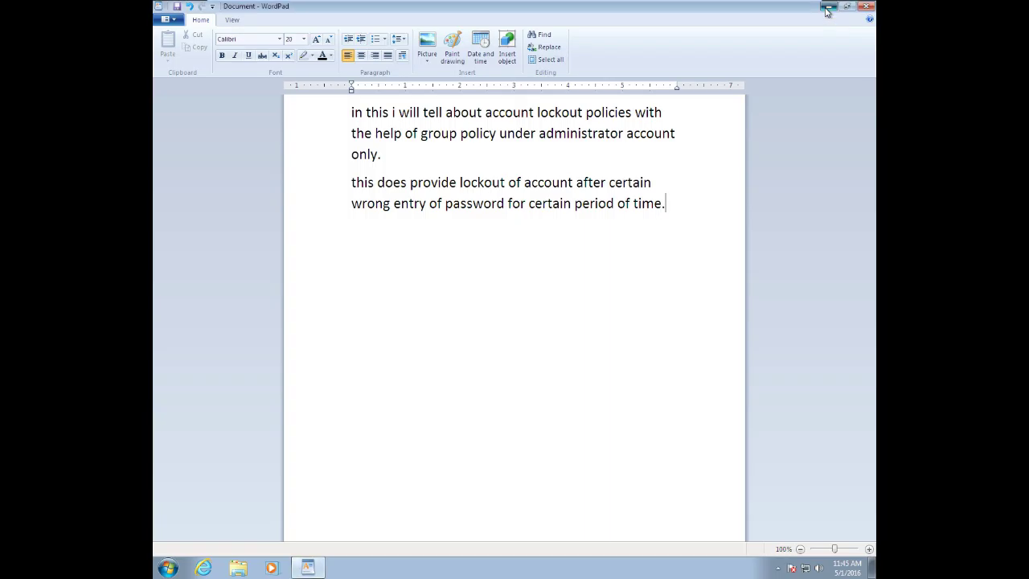
Minimize WordPad, refresh the desktop, and bring up the pending administrator permission prompt.
{"action": "left_click", "coordinate": [827, 9]}
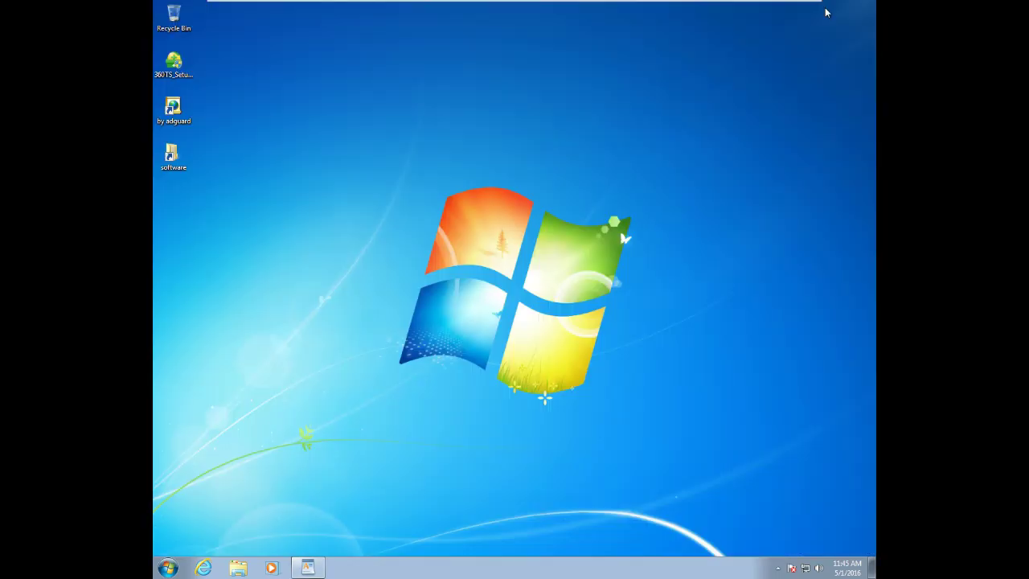
{"action": "right_click", "coordinate": [595, 140]}
{"action": "left_click", "coordinate": [614, 167]}
{"action": "key", "text": "super+r"}
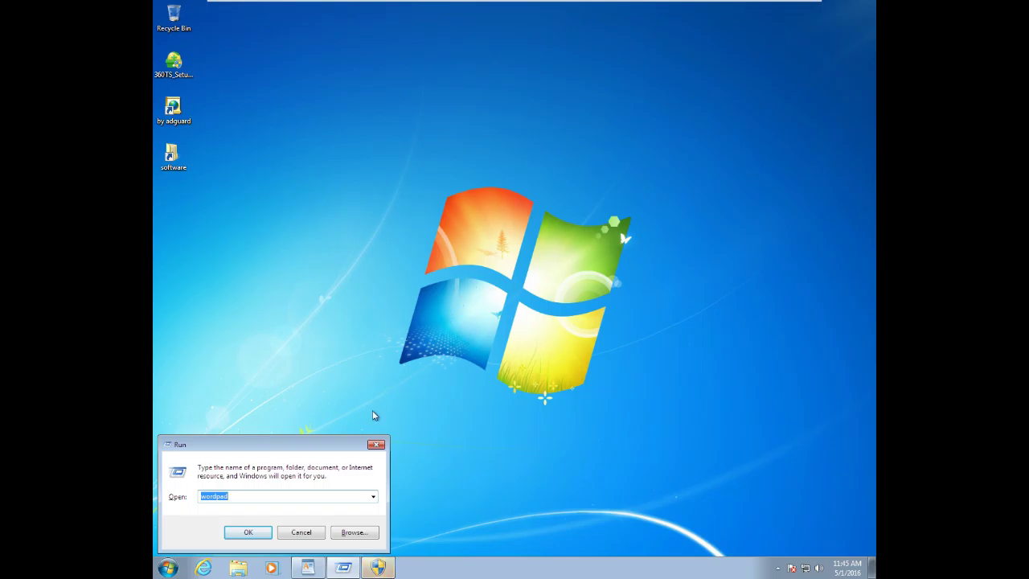
{"action": "left_click", "coordinate": [377, 445]}
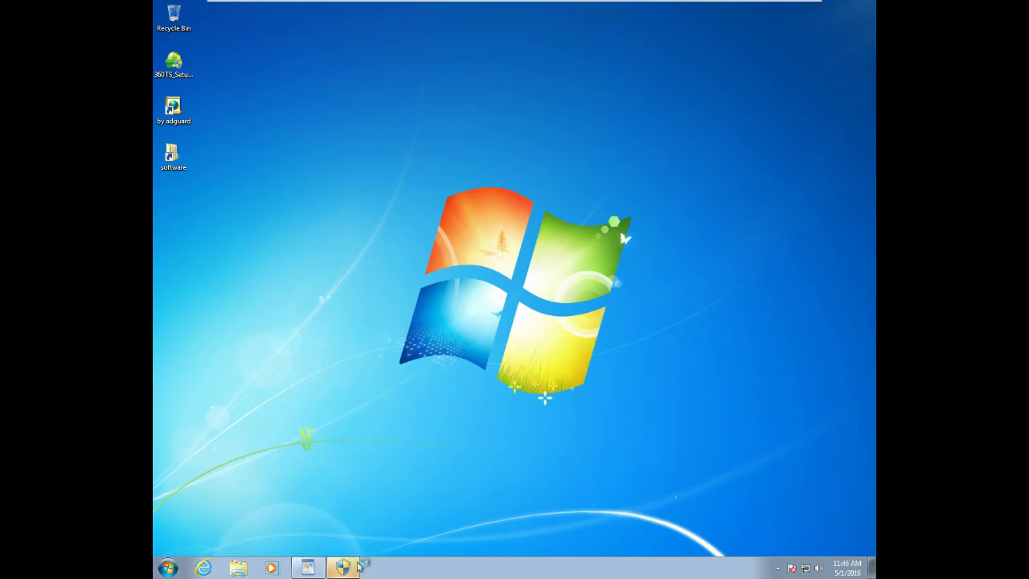
{"action": "left_click", "coordinate": [343, 569]}
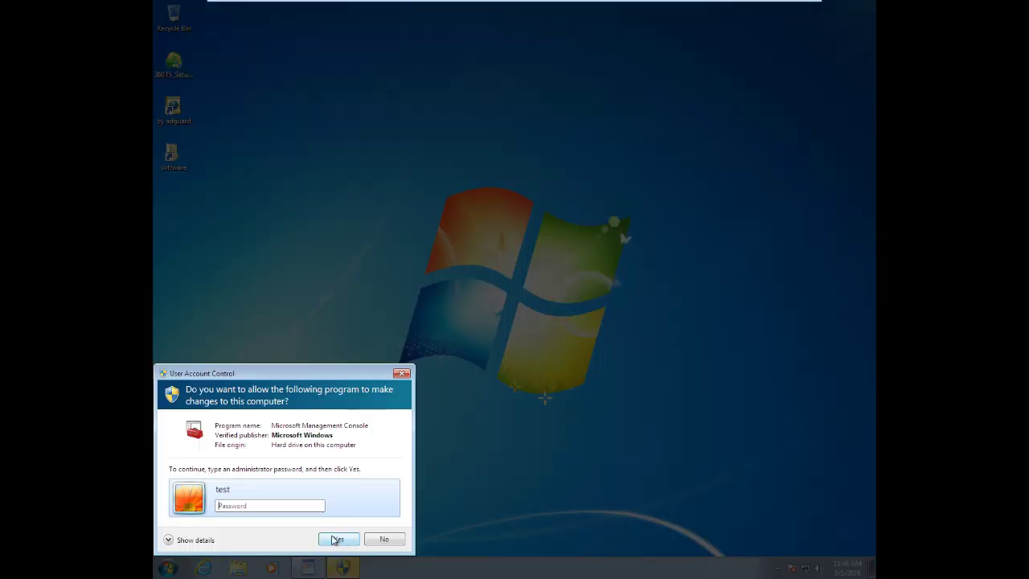
Enter the administrator password in User Account Control and allow Microsoft Management Console.
{"action": "left_click", "coordinate": [302, 505]}
{"action": "type", "text": "***********"}
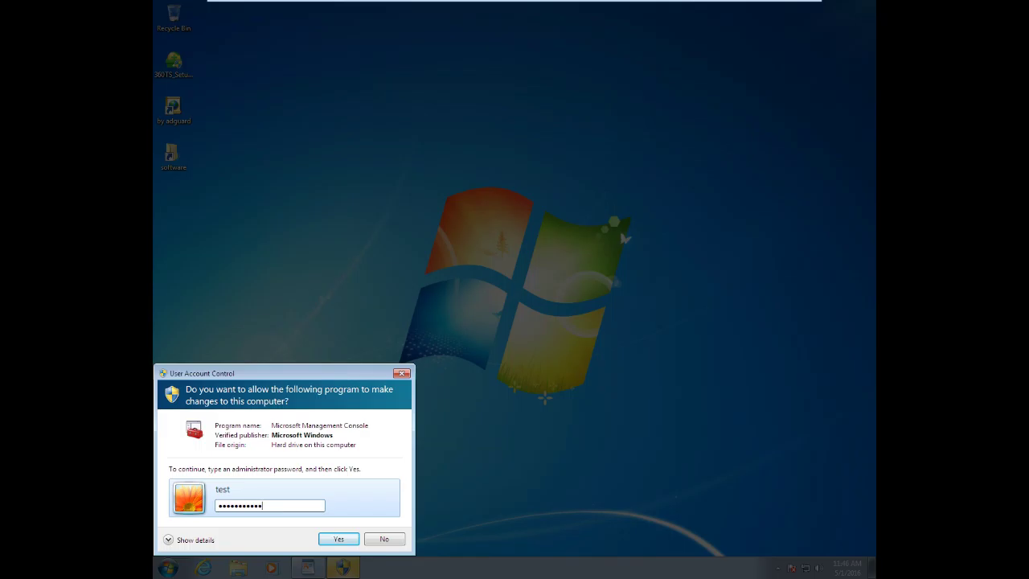
{"action": "type", "text": "***"}
{"action": "key", "text": "Return"}
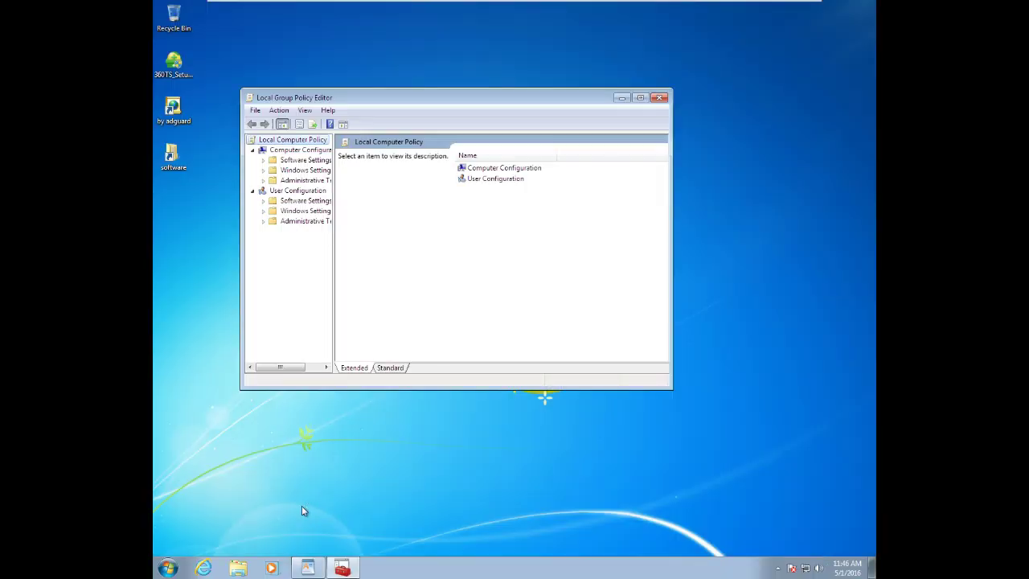
Maximize the Local Group Policy Editor and widen the tree pane to show full folder names.
{"action": "left_click", "coordinate": [641, 97]}
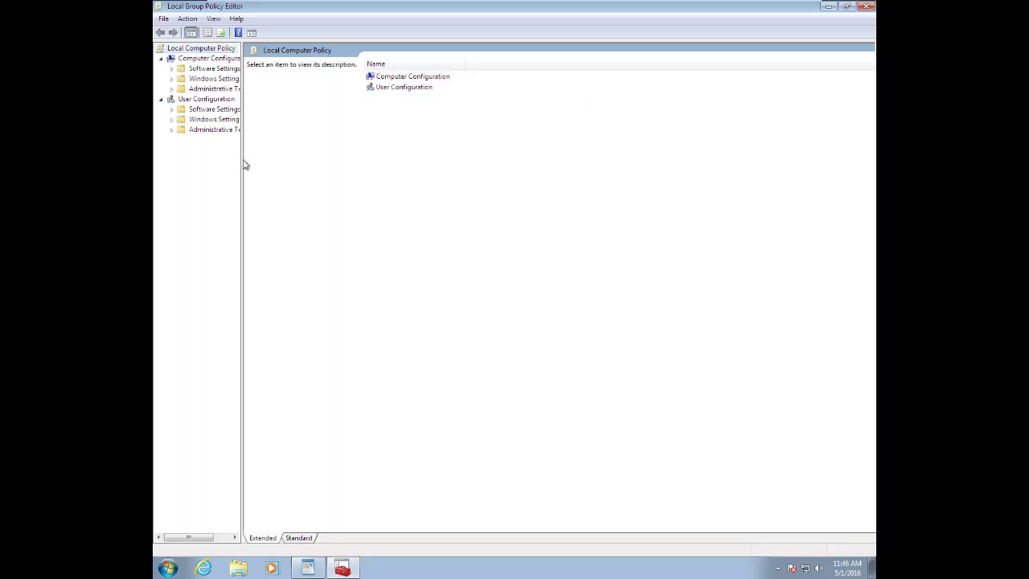
{"action": "left_click_drag", "start_coordinate": [241, 164], "coordinate": [274, 158]}
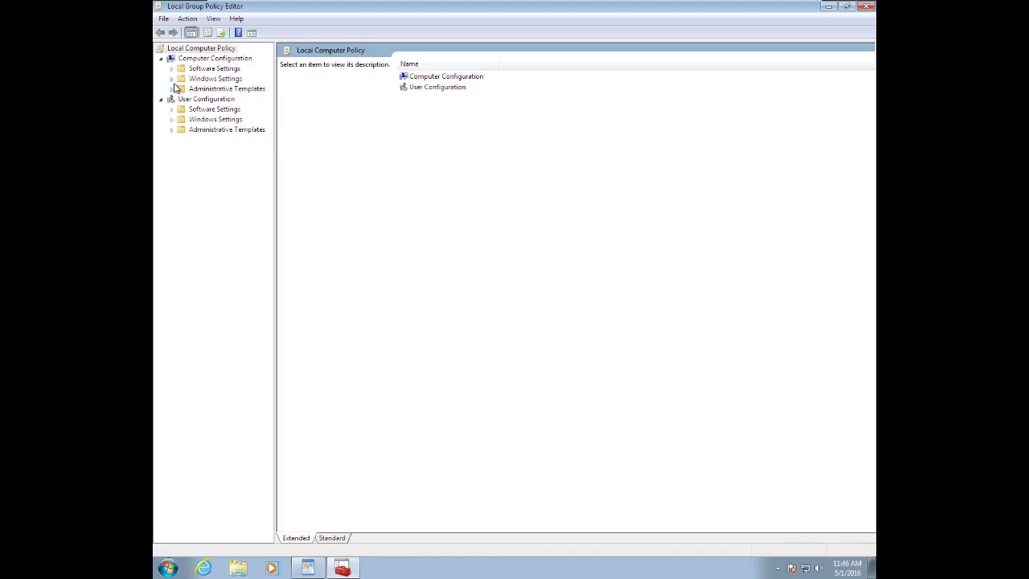
Navigate Computer Configuration > Windows Settings > Security Settings > Account Policies to Account Lockout Policy.
{"action": "left_click", "coordinate": [171, 79]}
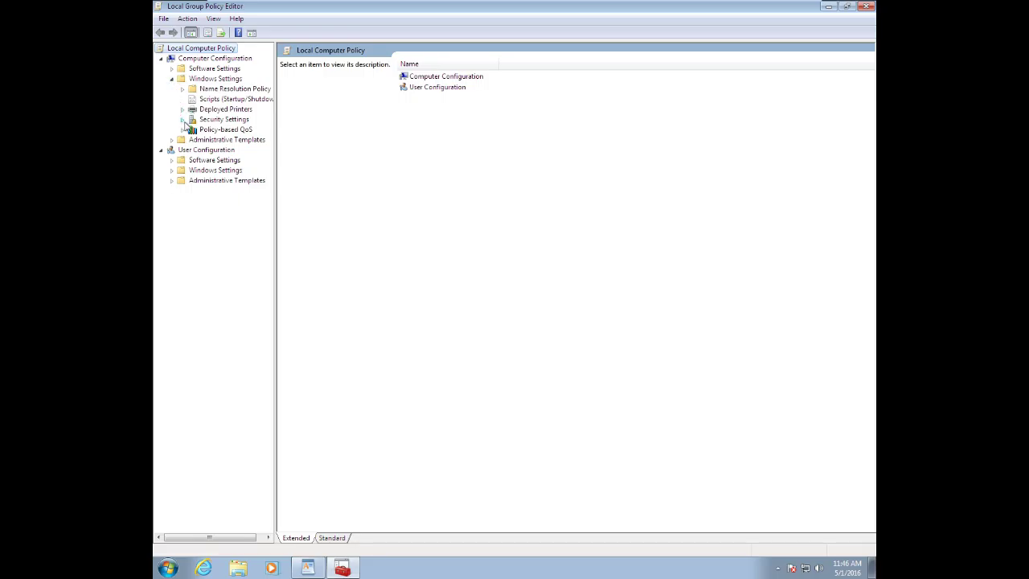
{"action": "left_click", "coordinate": [183, 120]}
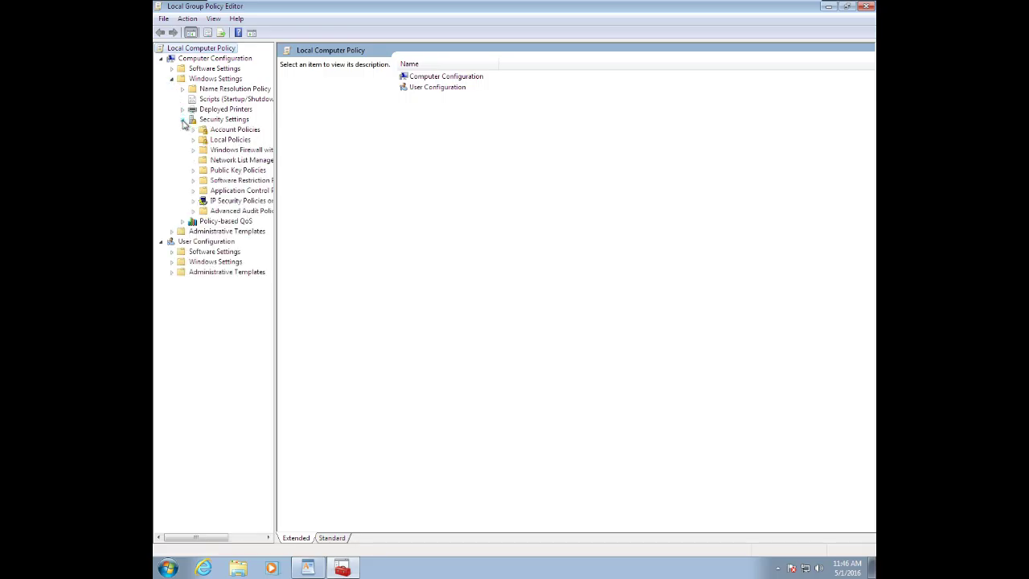
{"action": "left_click", "coordinate": [193, 140]}
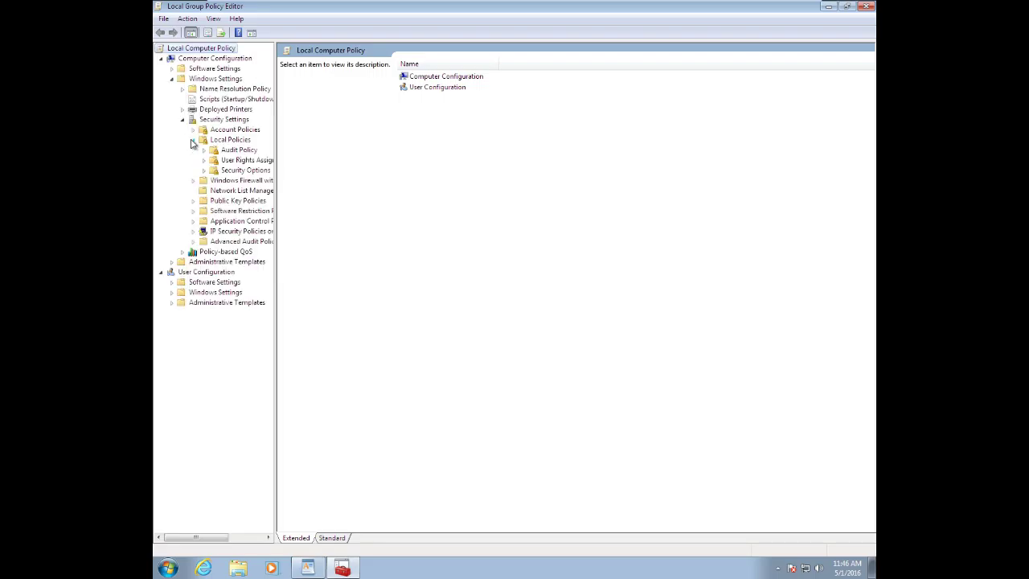
{"action": "left_click", "coordinate": [193, 131]}
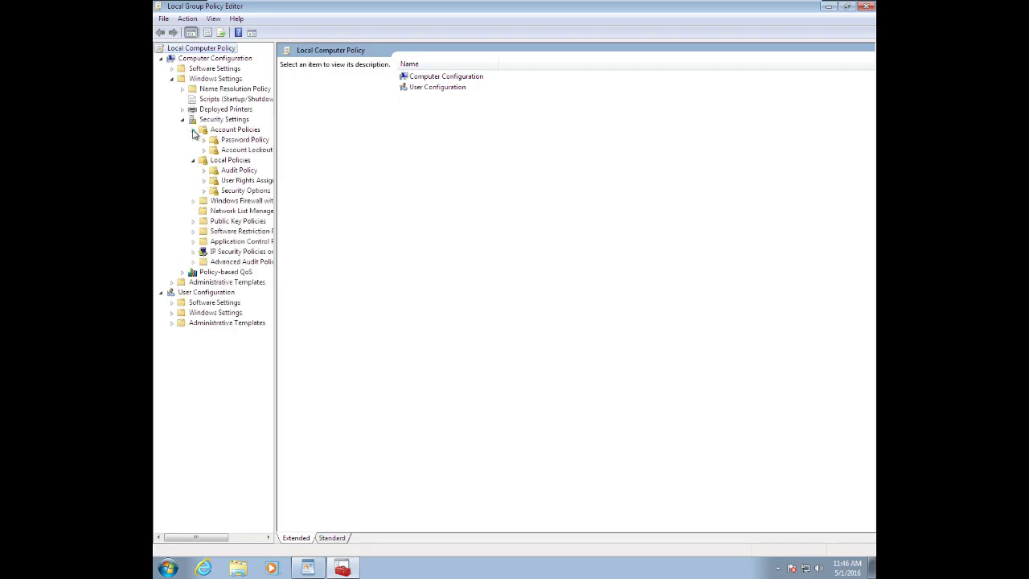
{"action": "left_click", "coordinate": [232, 150]}
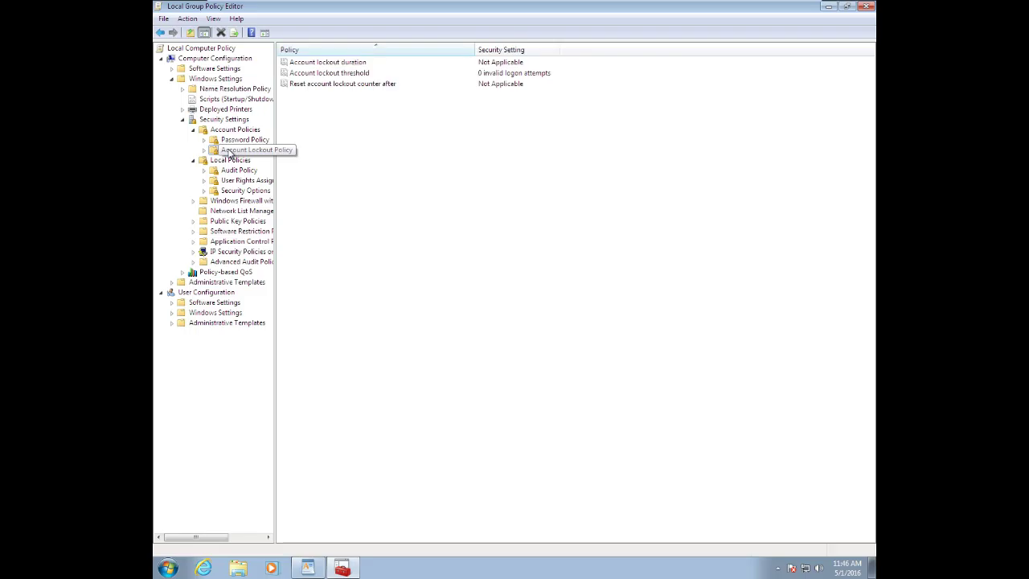
Set the Account lockout threshold to 3 invalid logon attempts, accepting the suggested related settings.
{"action": "double_click", "coordinate": [362, 73]}
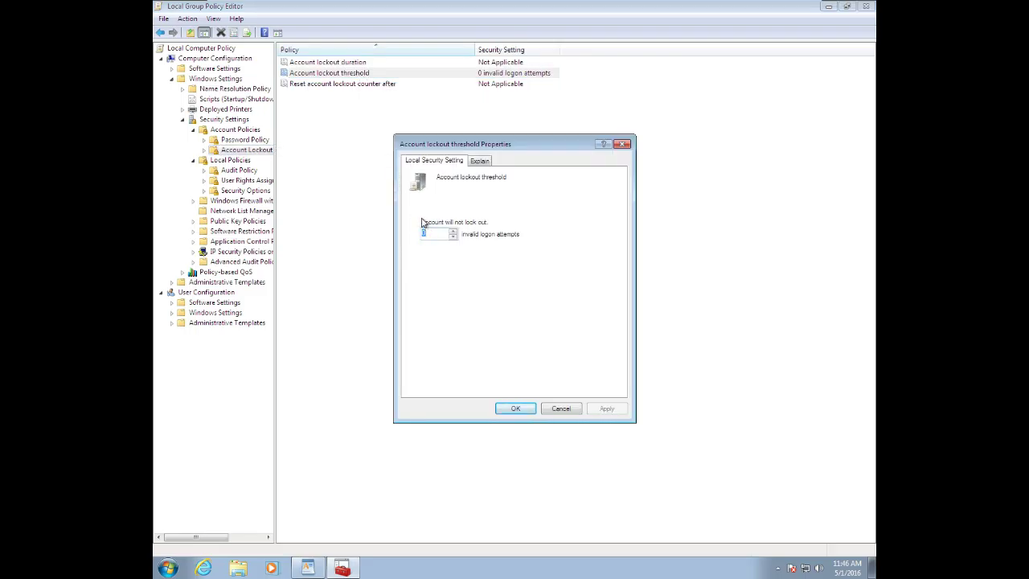
{"action": "type", "text": "3"}
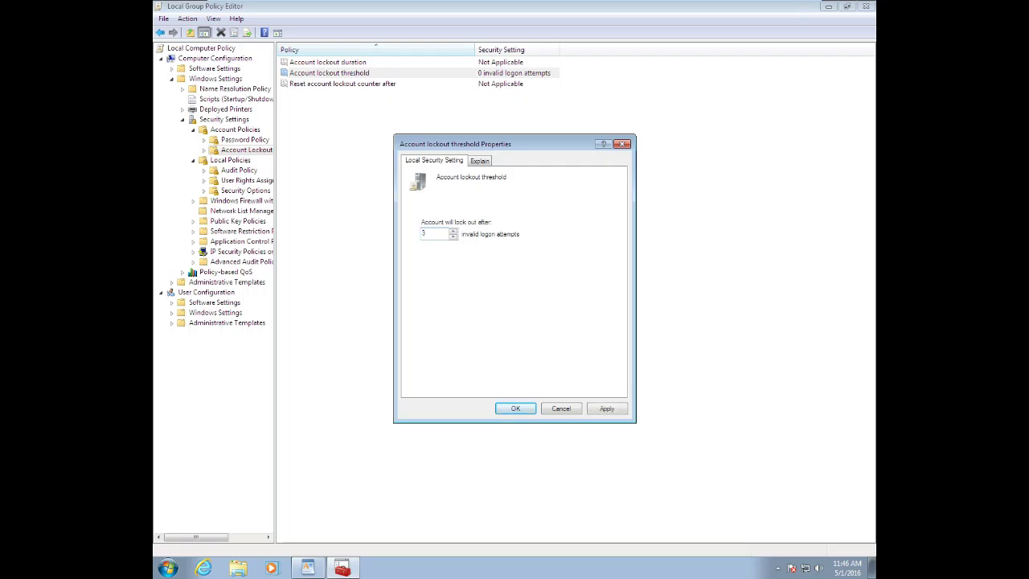
{"action": "left_click", "coordinate": [604, 412]}
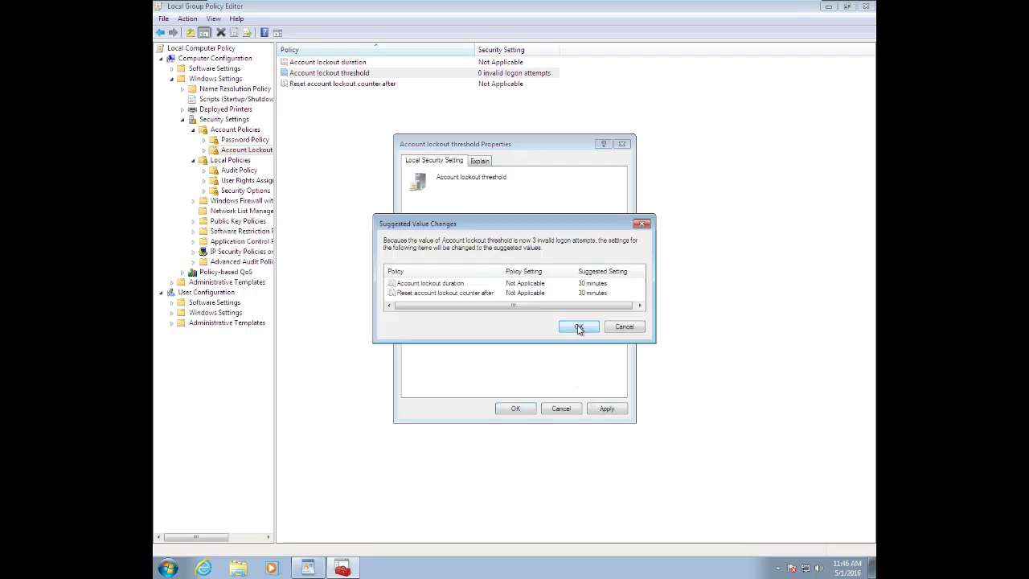
{"action": "left_click", "coordinate": [577, 328]}
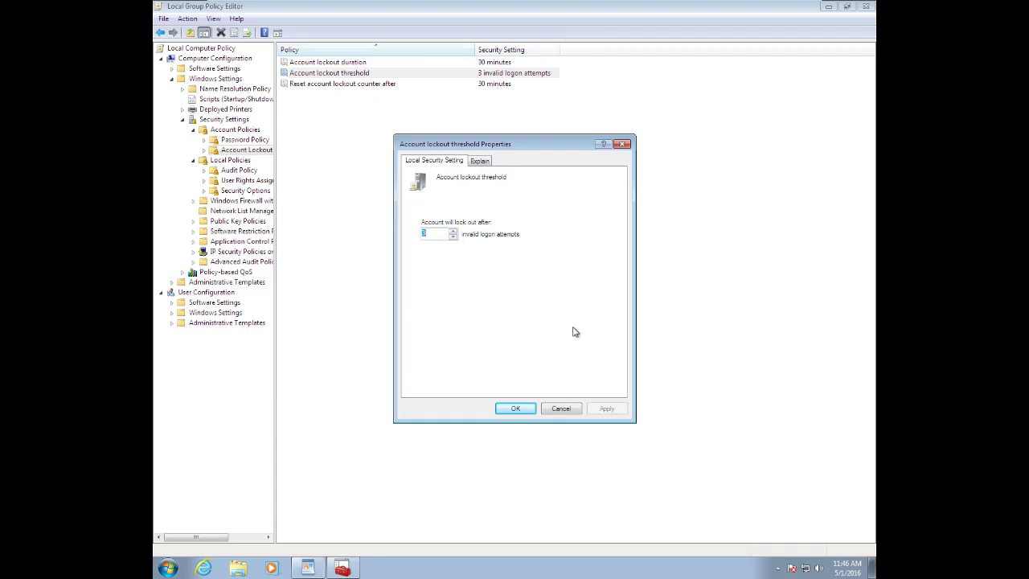
{"action": "left_click", "coordinate": [515, 410]}
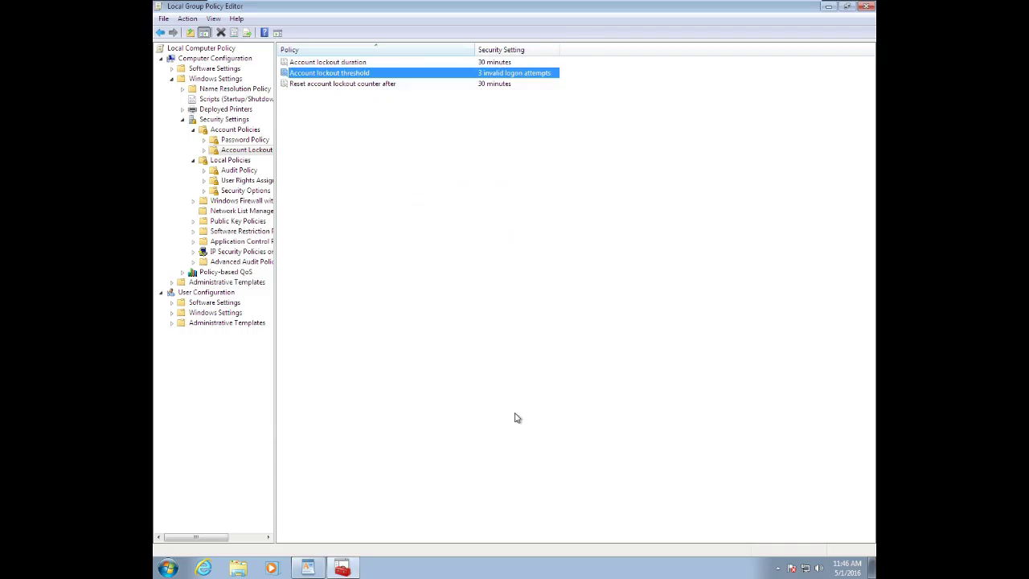
Set the Account lockout duration to 1 minute, with the reset counter also at 1 minute.
{"action": "double_click", "coordinate": [349, 65]}
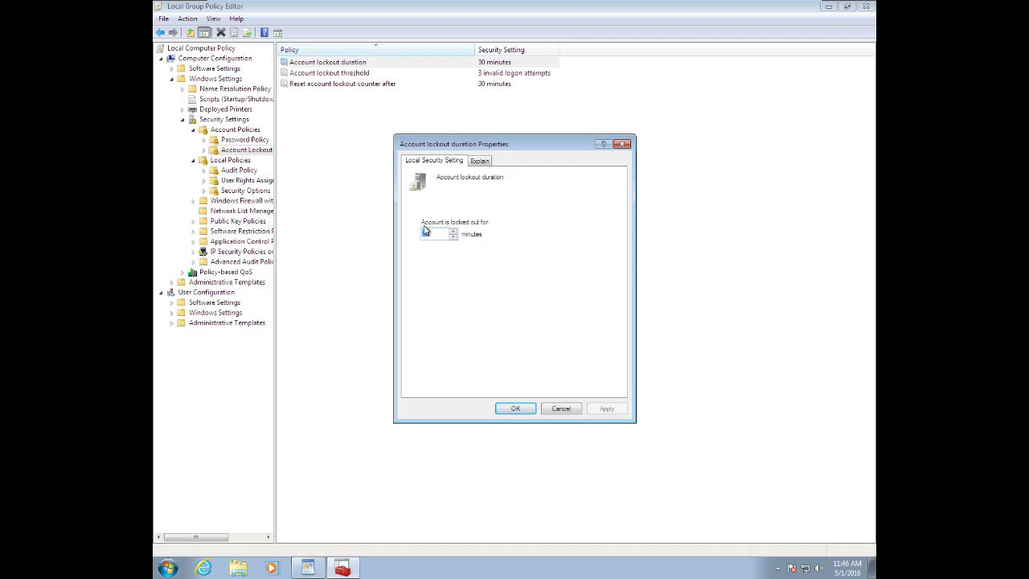
{"action": "type", "text": "10"}
{"action": "key", "text": "BackSpace"}
{"action": "type", "text": "1"}
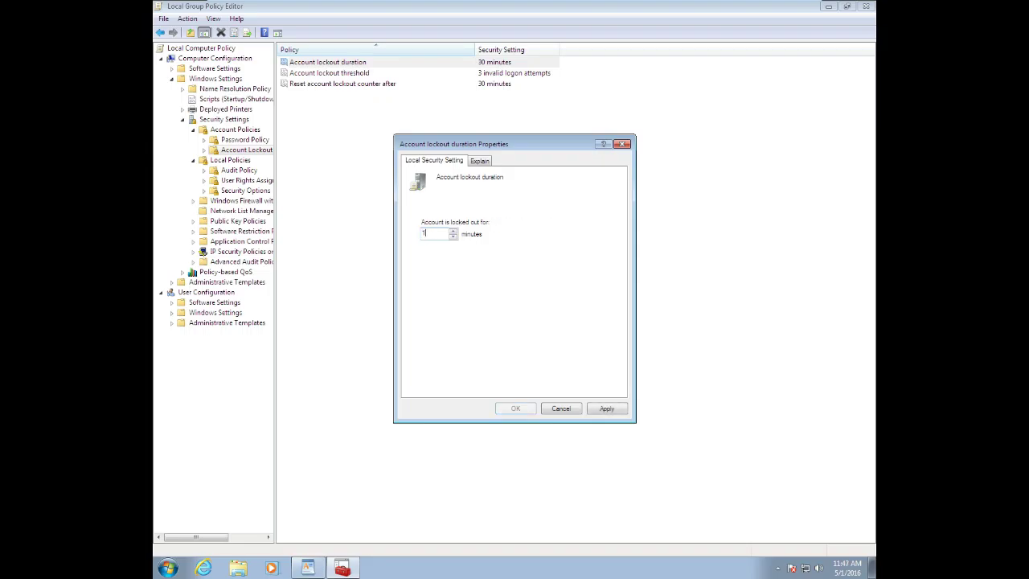
{"action": "left_click", "coordinate": [613, 411]}
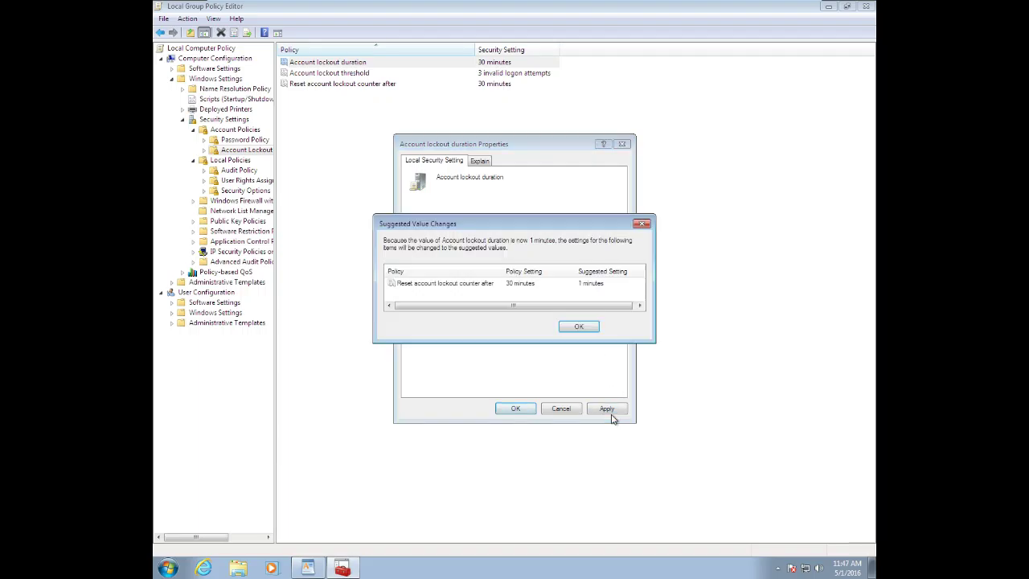
{"action": "left_click", "coordinate": [578, 327]}
{"action": "left_click", "coordinate": [521, 409]}
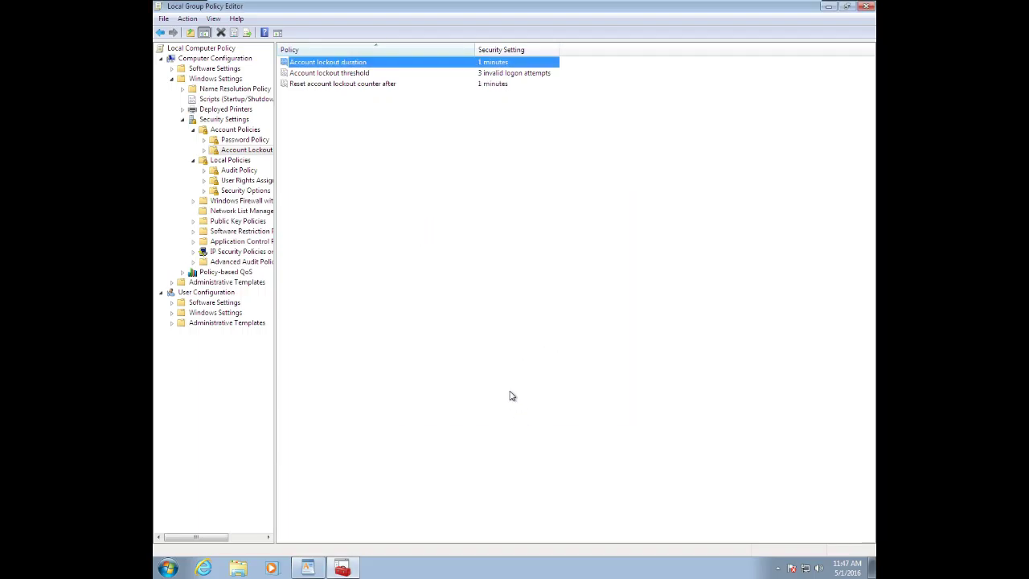
Close the policy editor and run gpupdate /force to apply the lockout settings immediately.
{"action": "left_click", "coordinate": [867, 6]}
{"action": "key", "text": "super+r"}
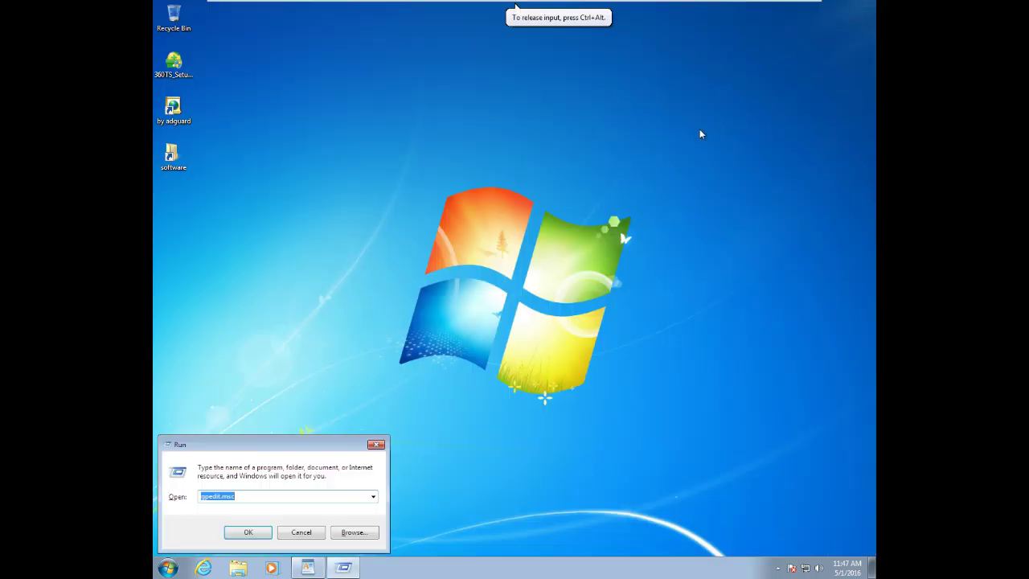
{"action": "type", "text": "gpu"}
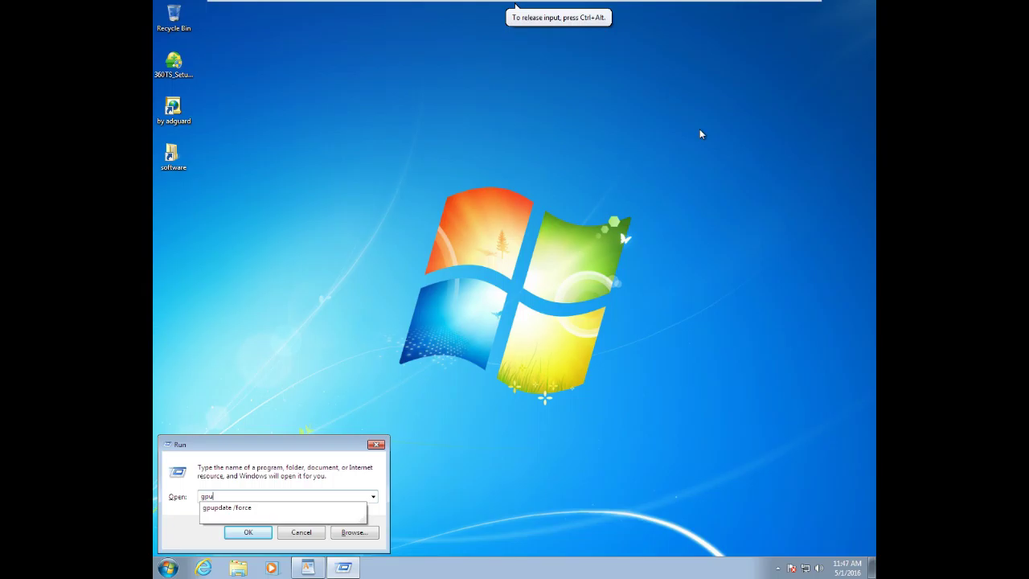
{"action": "type", "text": "pdate"}
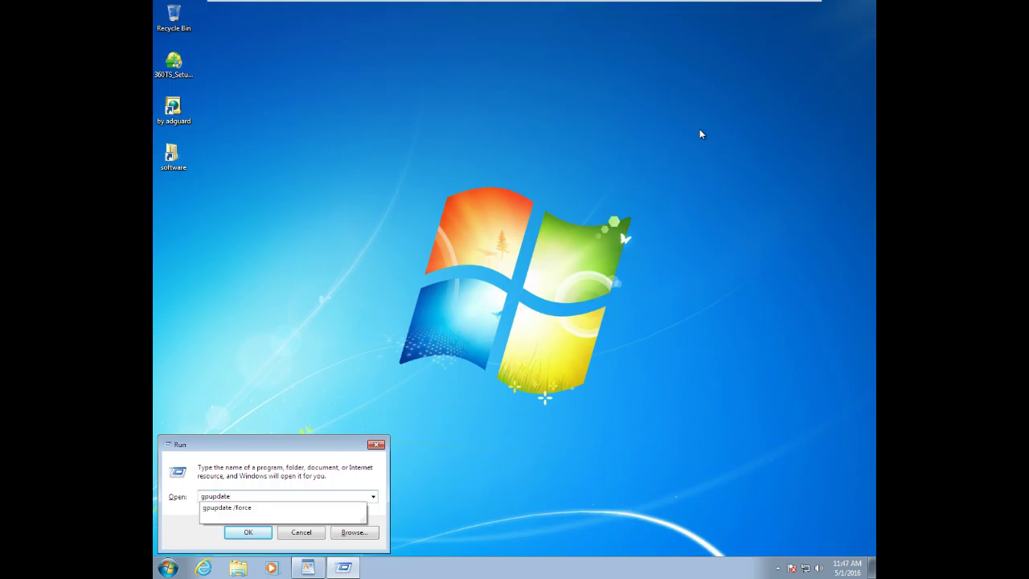
{"action": "type", "text": " /force"}
{"action": "key", "text": "Return"}
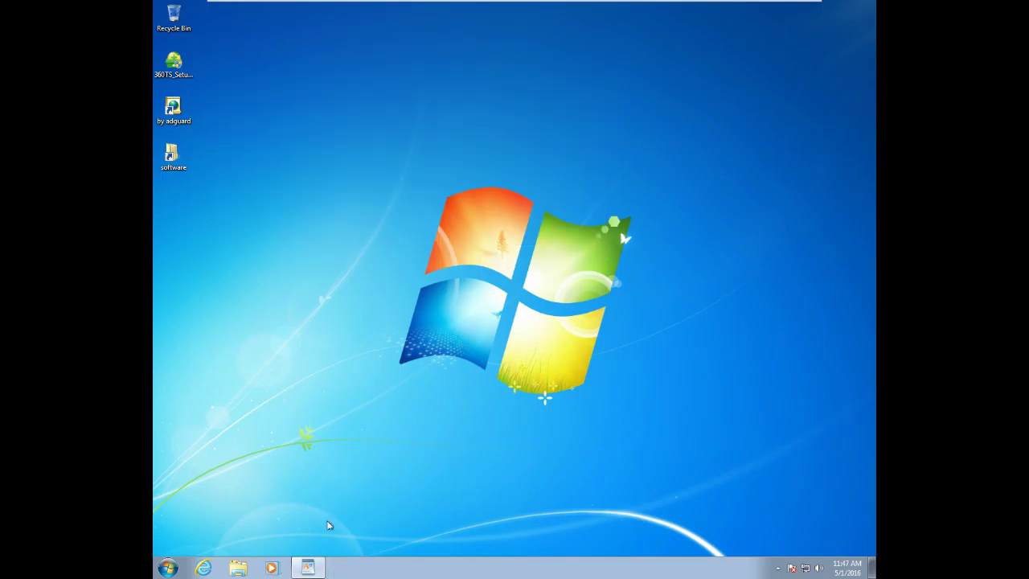
Close WordPad, saving the lockout notes as Document on the Desktop.
{"action": "left_click", "coordinate": [310, 568]}
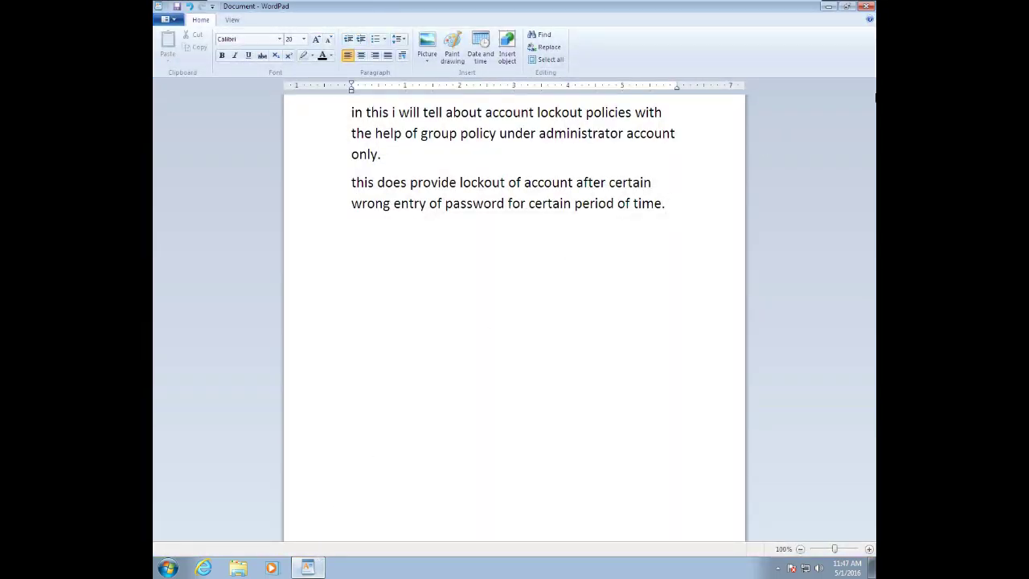
{"action": "left_click", "coordinate": [866, 6]}
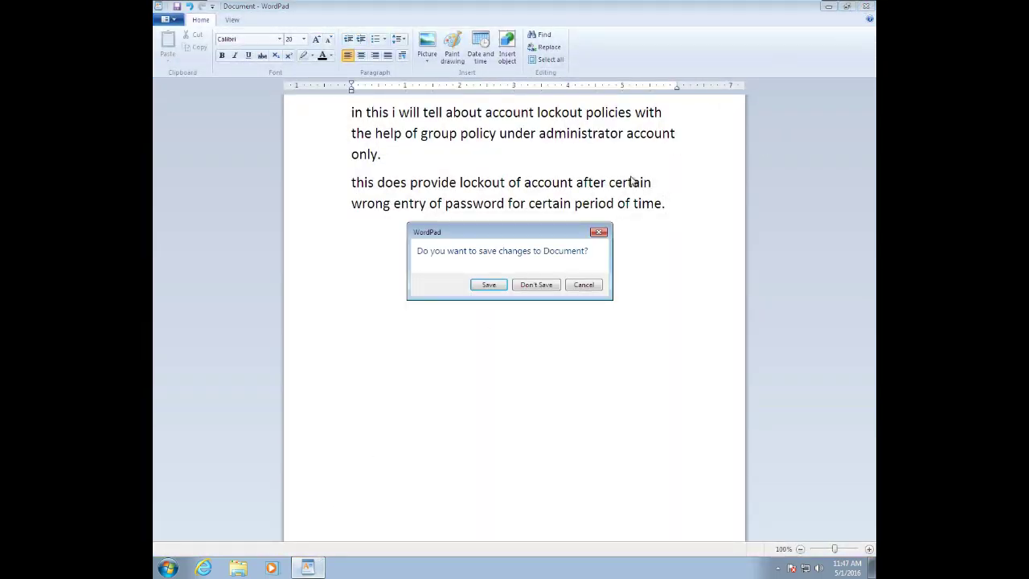
{"action": "left_click", "coordinate": [492, 288]}
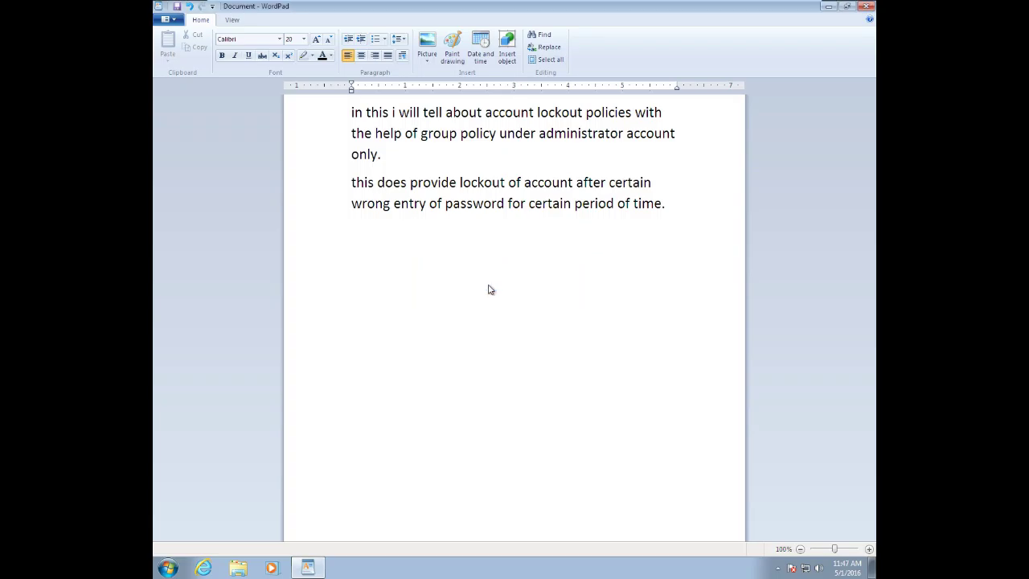
{"action": "left_click", "coordinate": [370, 213]}
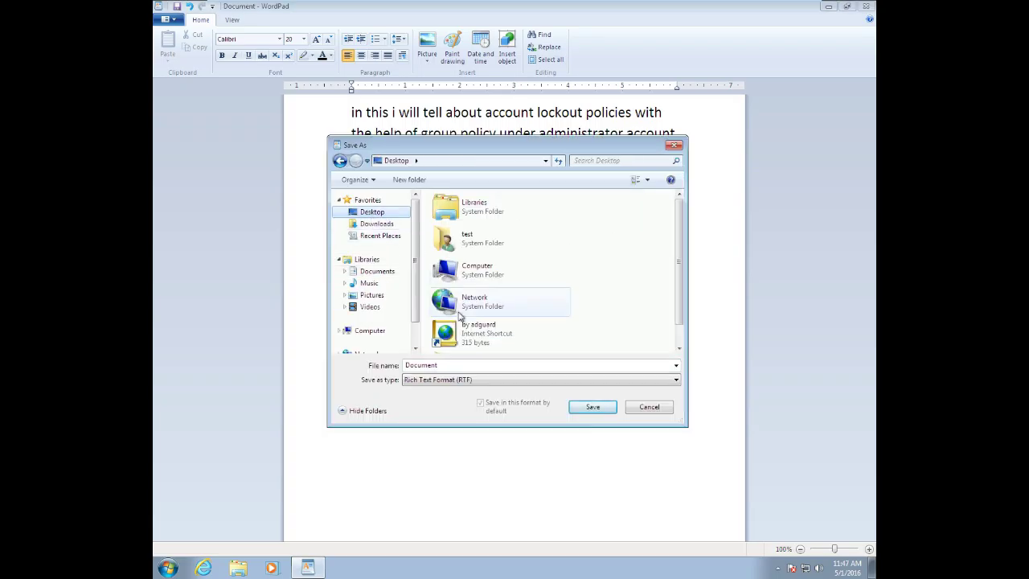
{"action": "left_click", "coordinate": [592, 407]}
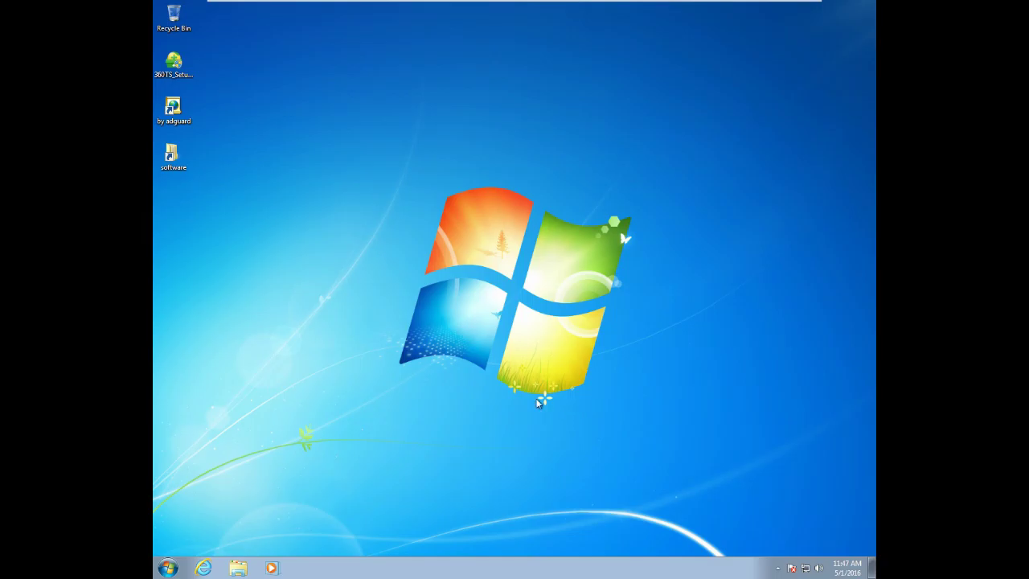
Log off the current Windows session from the Shut Down Windows dialog.
{"action": "key", "text": "alt+F4"}
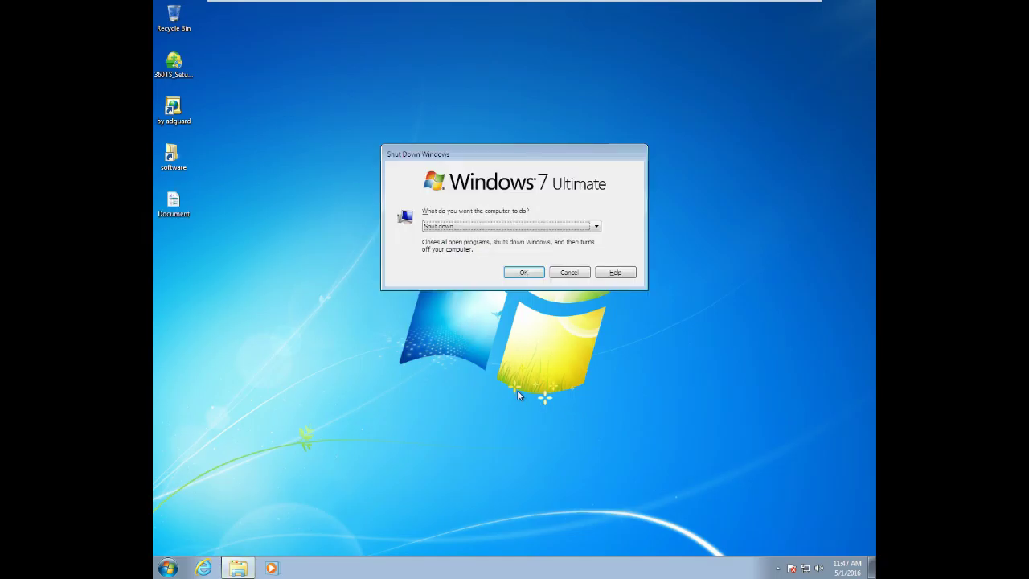
{"action": "key", "text": "Down"}
{"action": "key", "text": "Up"}
{"action": "key", "text": "Home"}
{"action": "key", "text": "Down"}
{"action": "key", "text": "Return"}
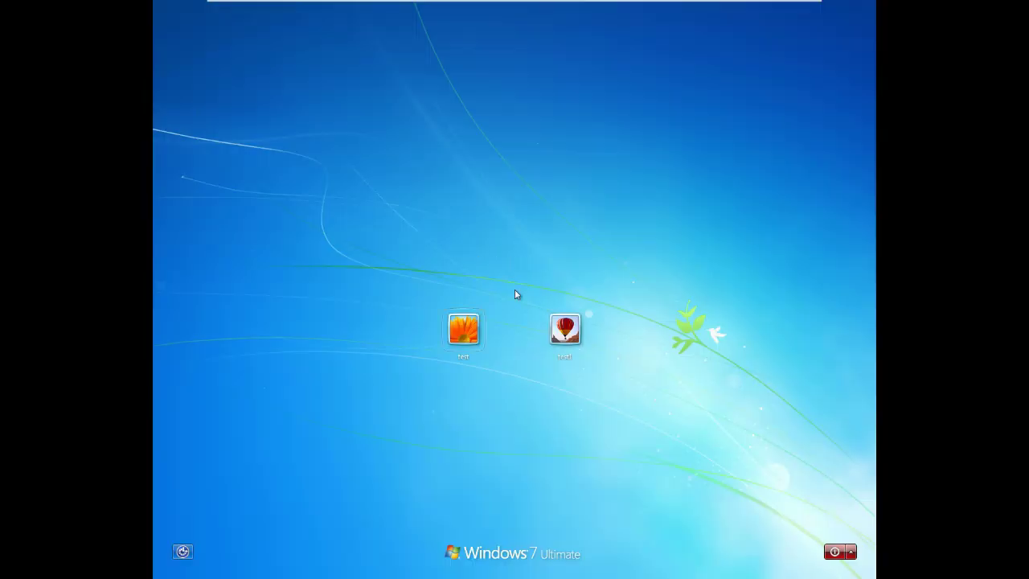
Try signing in to the first user account with a wrong password, then dismiss the incorrect-password error.
{"action": "left_click", "coordinate": [454, 331]}
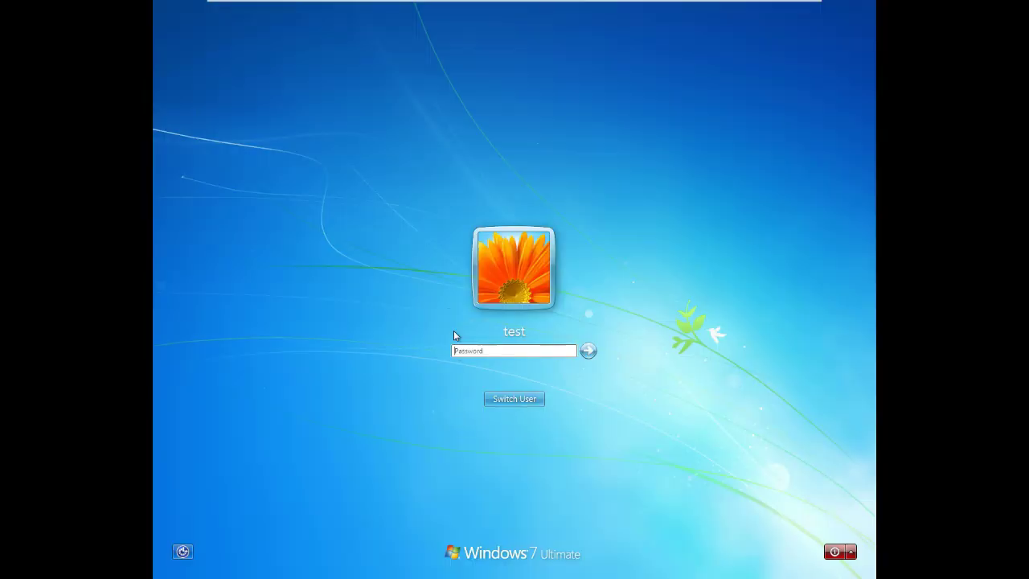
{"action": "type", "text": "123456"}
{"action": "key", "text": "Return"}
{"action": "key", "text": "Return"}
{"action": "type", "text": "123456"}
{"action": "key", "text": "Return"}
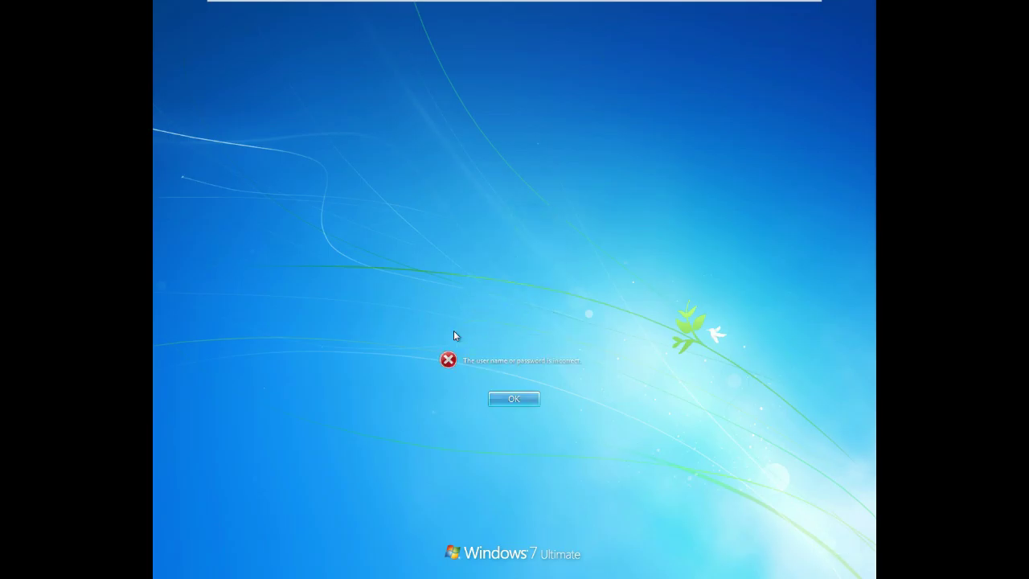
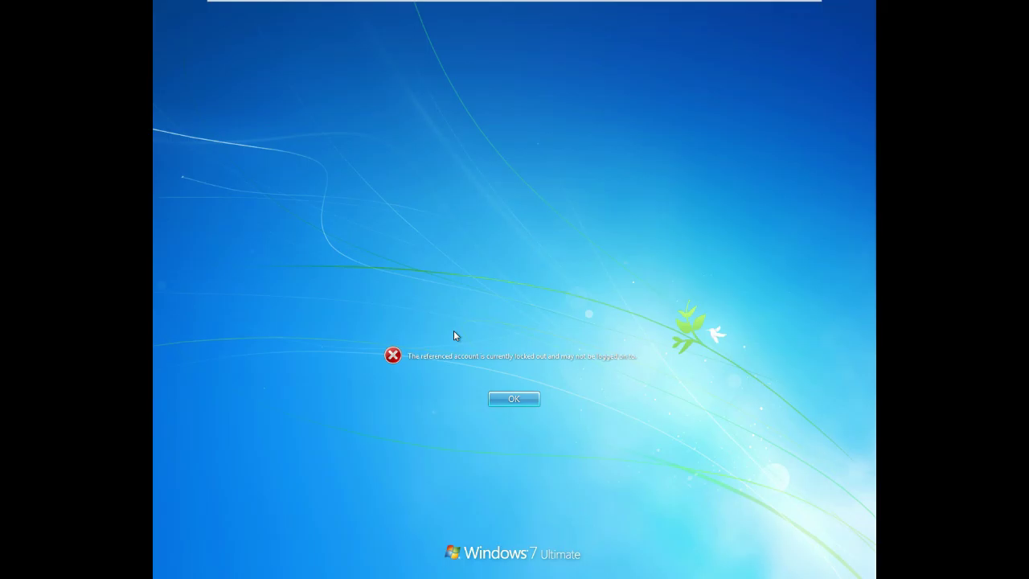
Dismiss the account-locked-out error and enter the account password in the Password box, without submitting.
{"action": "left_click", "coordinate": [505, 399]}
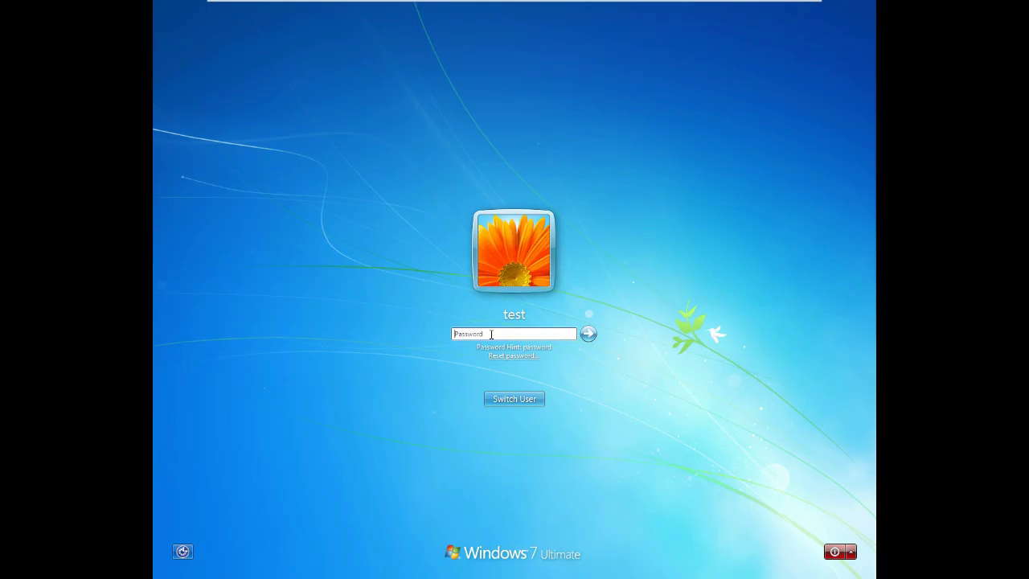
{"action": "left_click", "coordinate": [478, 334]}
{"action": "type", "text": "password"}
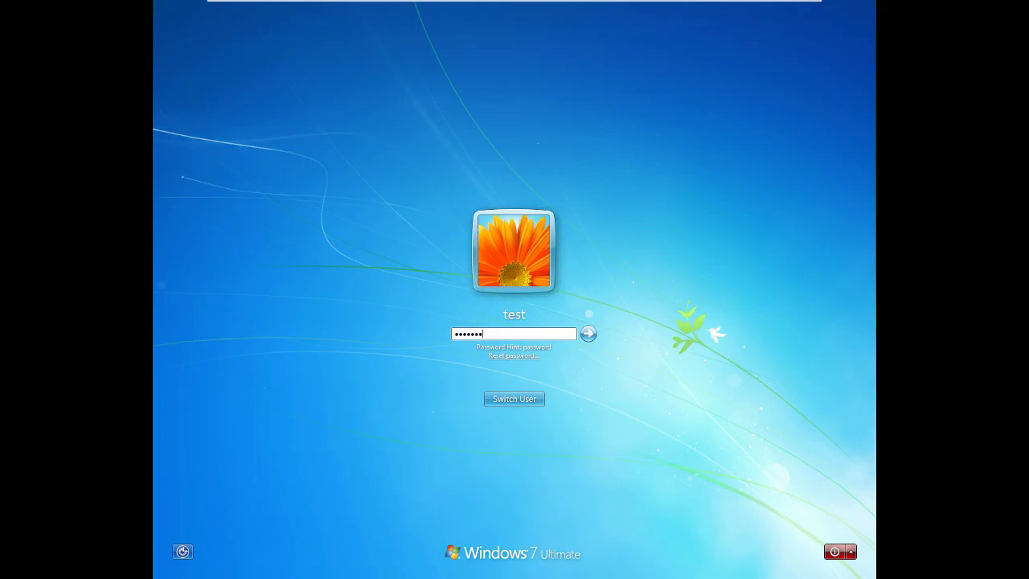